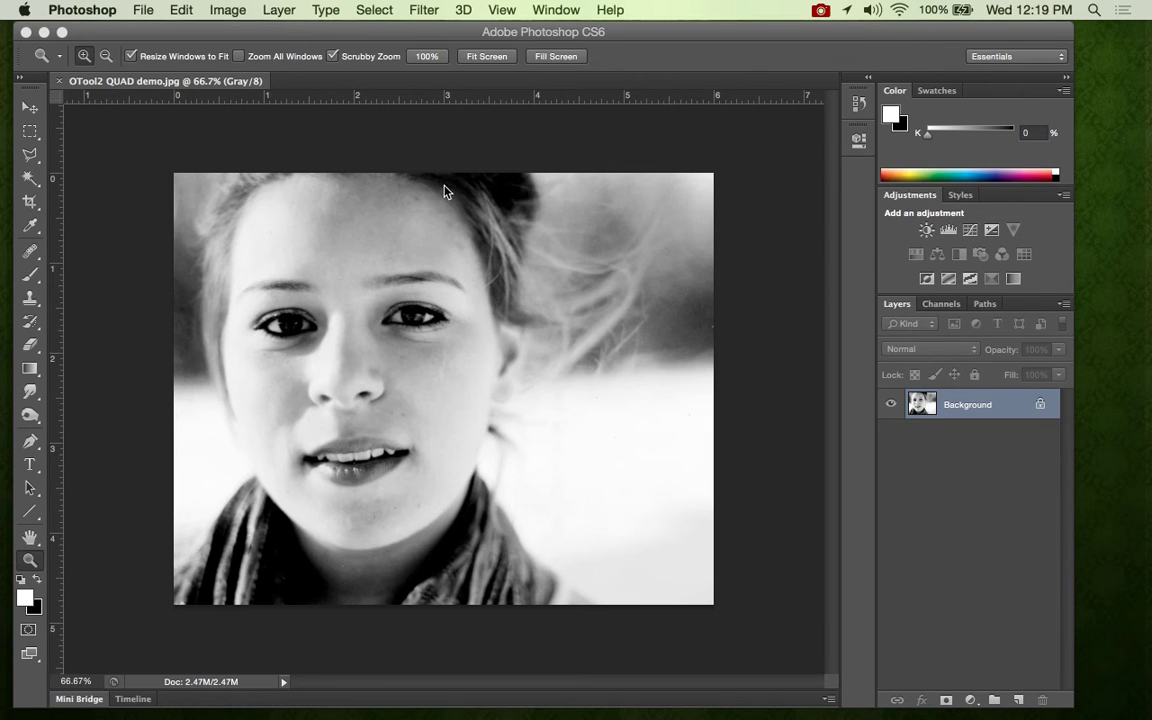
click(224, 10)
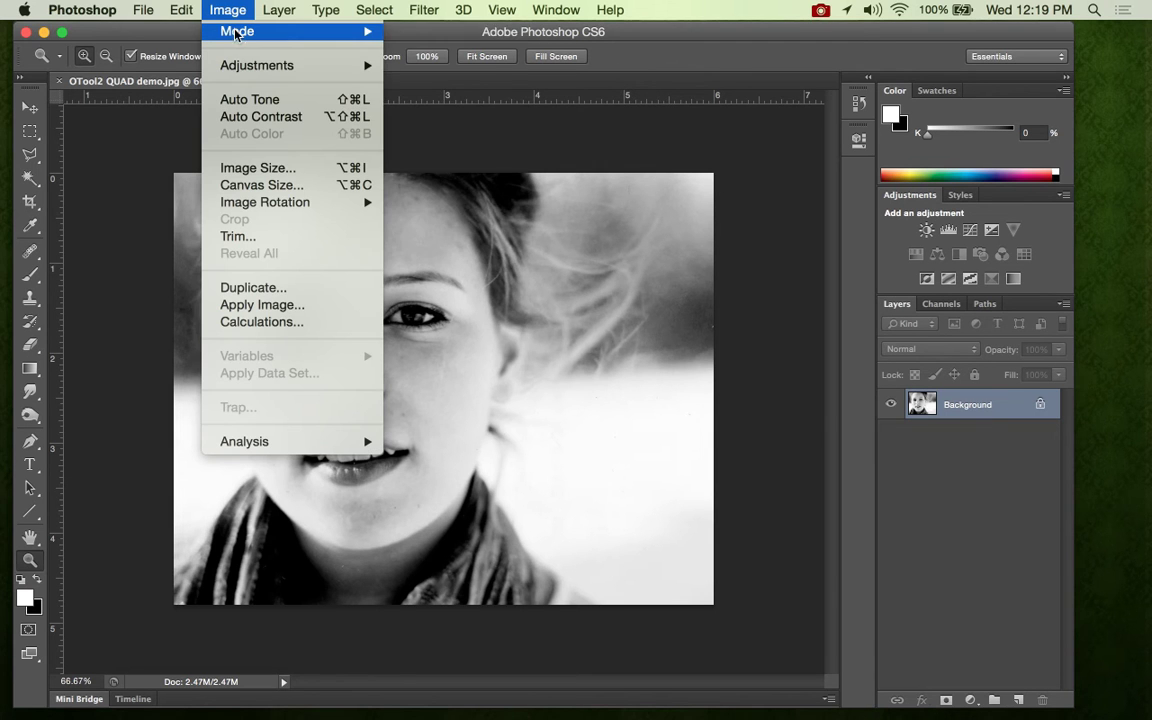
mouse_move(238, 38)
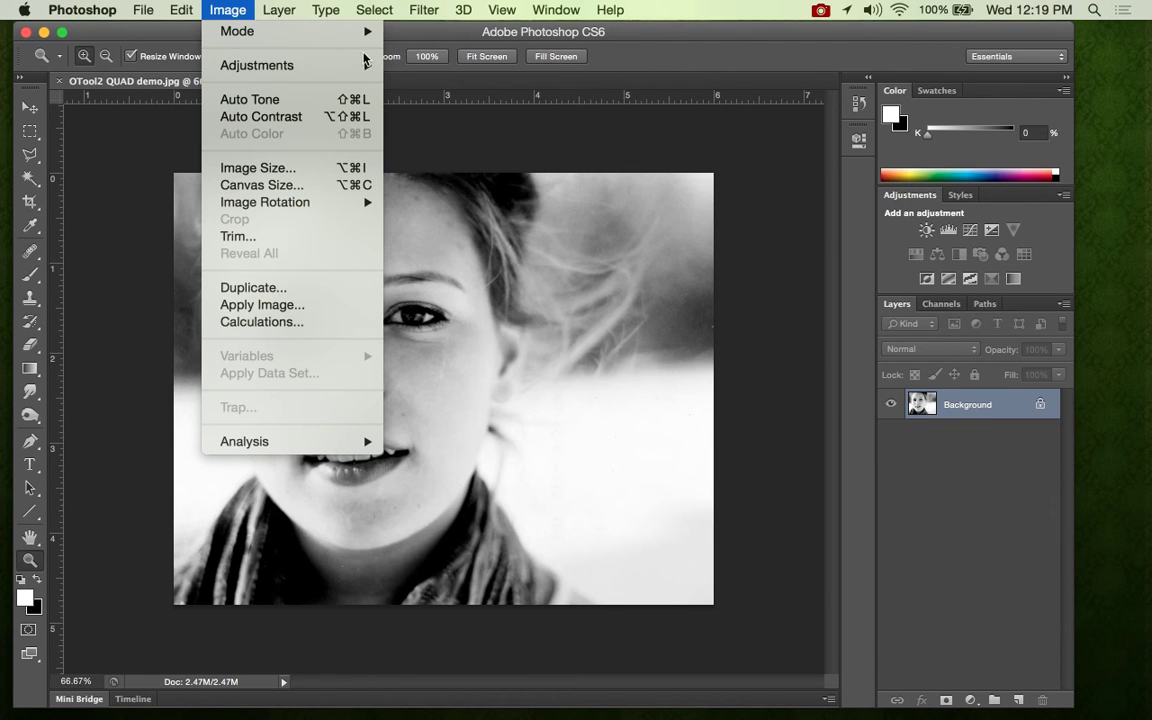
click(418, 55)
Copy the whole portrait and create a new grayscale document 5 inches wide and 4 inches high at 300 pixels/inch.
key(super+a)
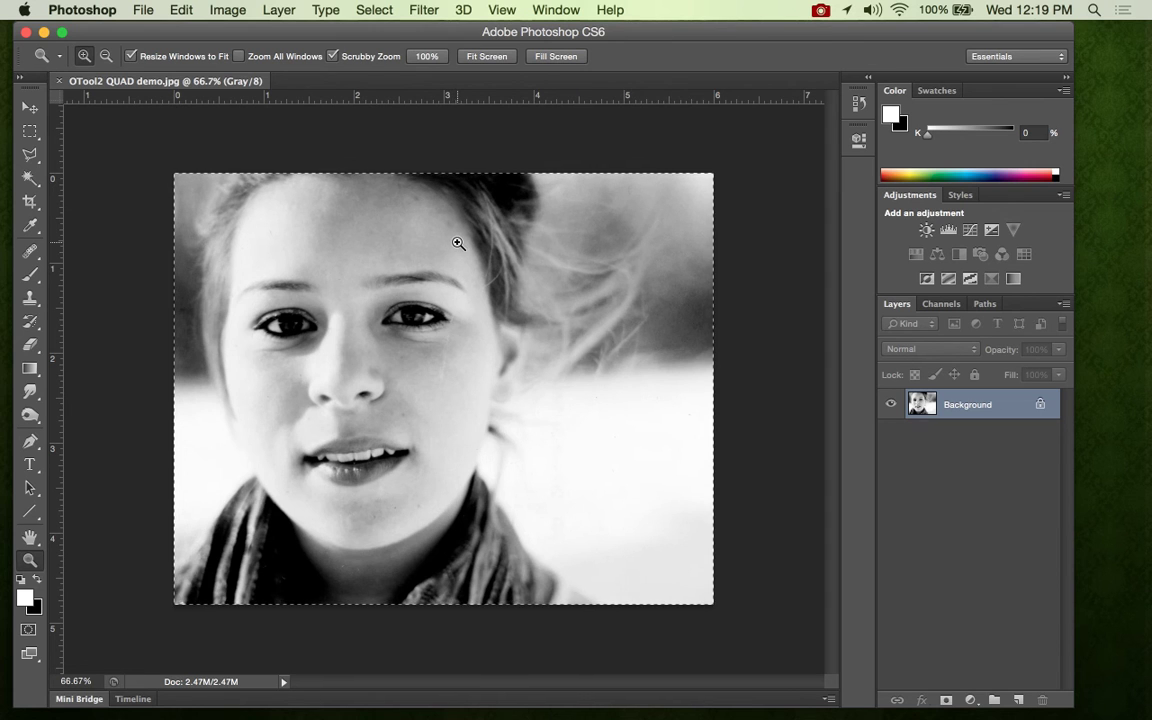
key(super+c)
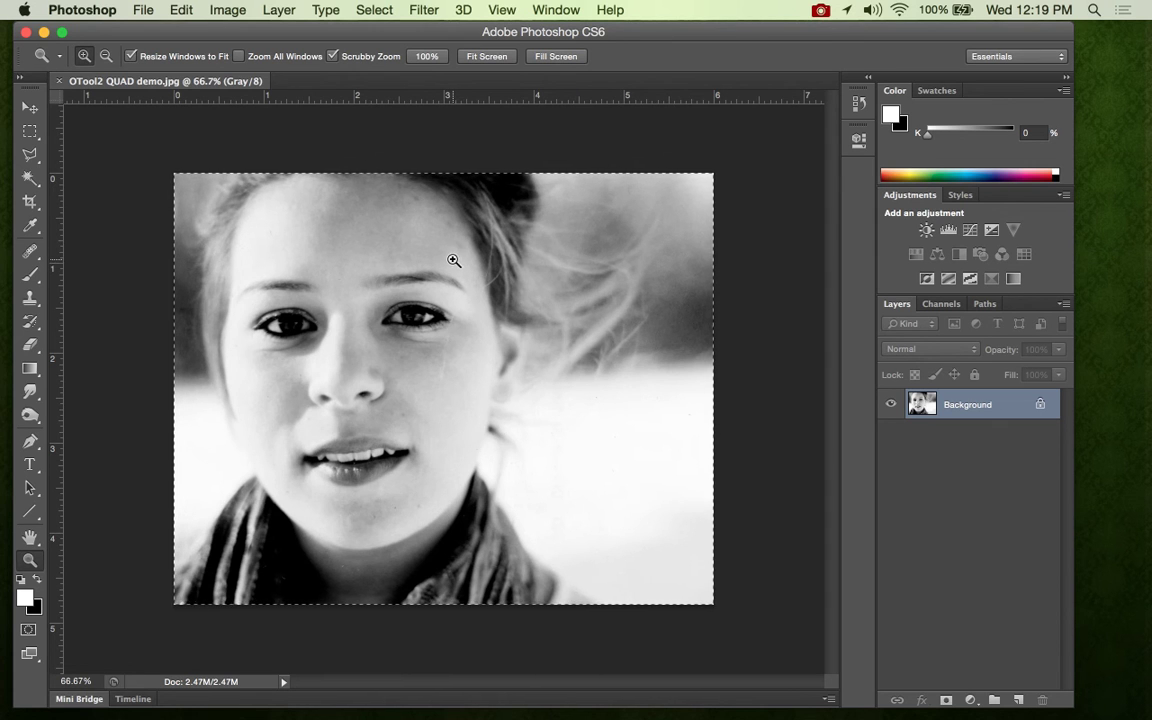
click(144, 9)
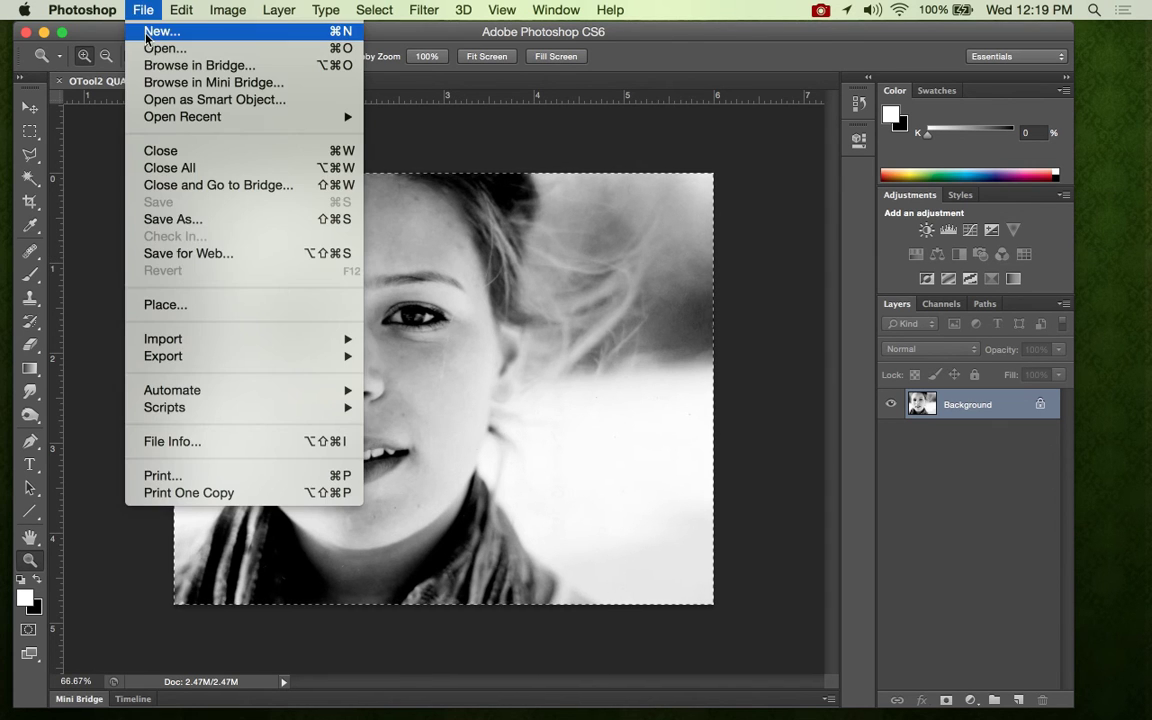
click(160, 31)
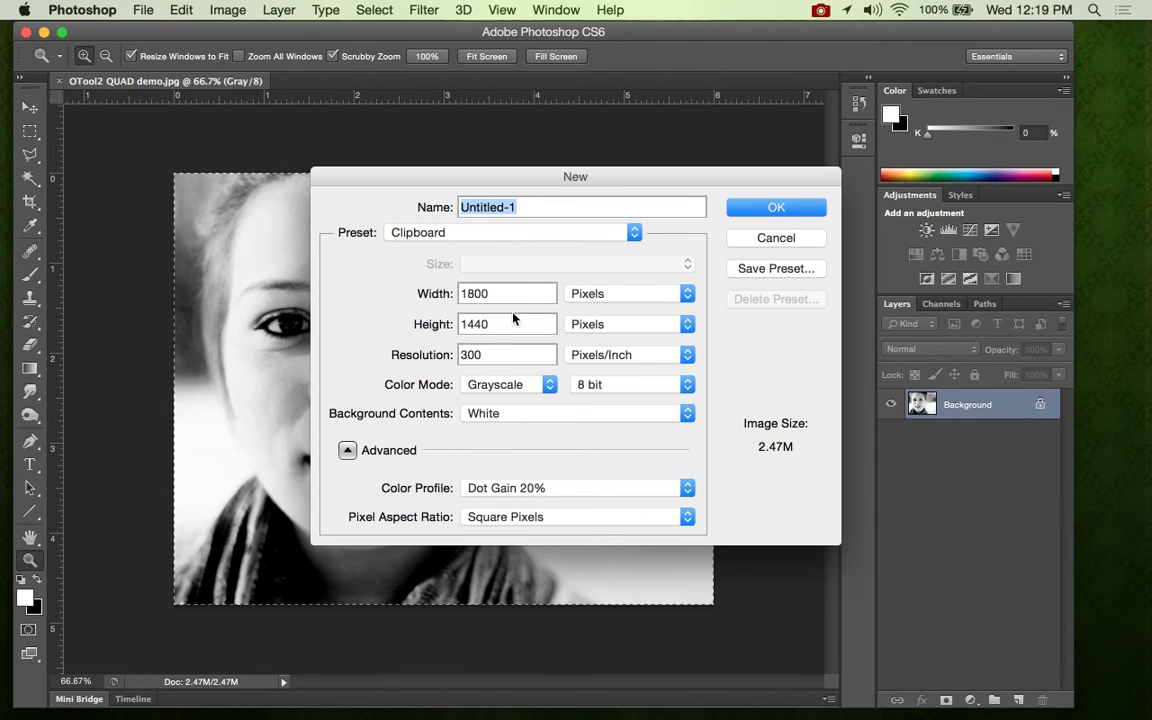
click(598, 296)
click(600, 310)
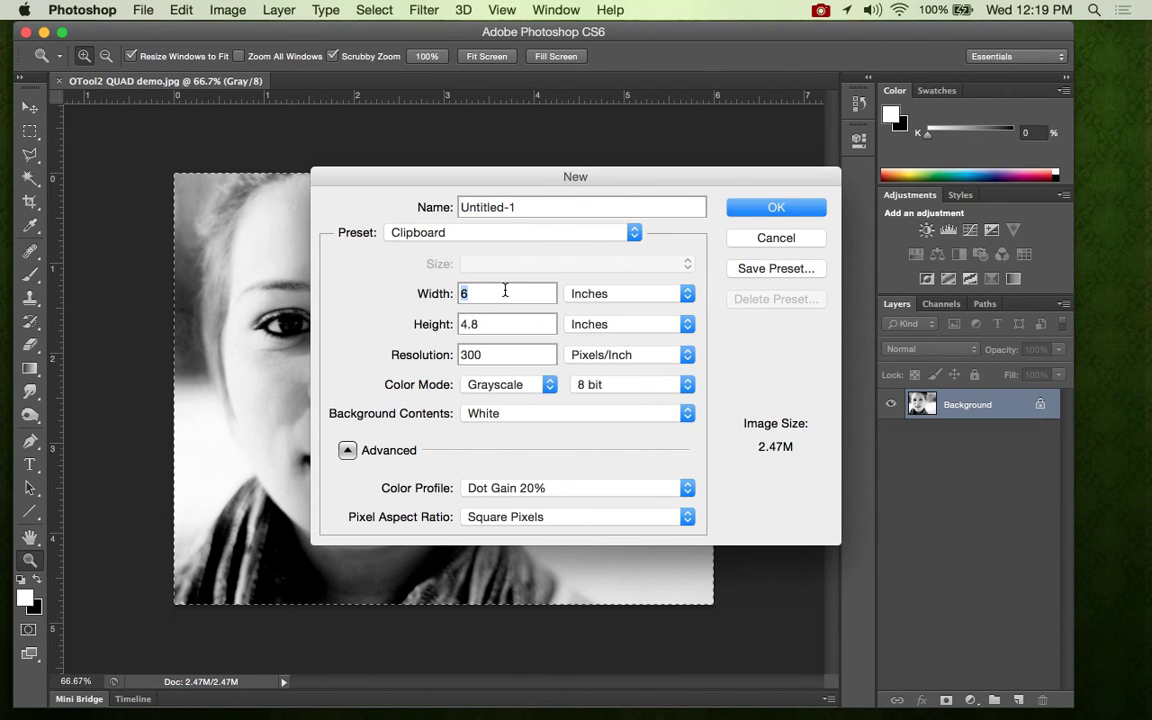
text(5)
drag(483, 324, 462, 326)
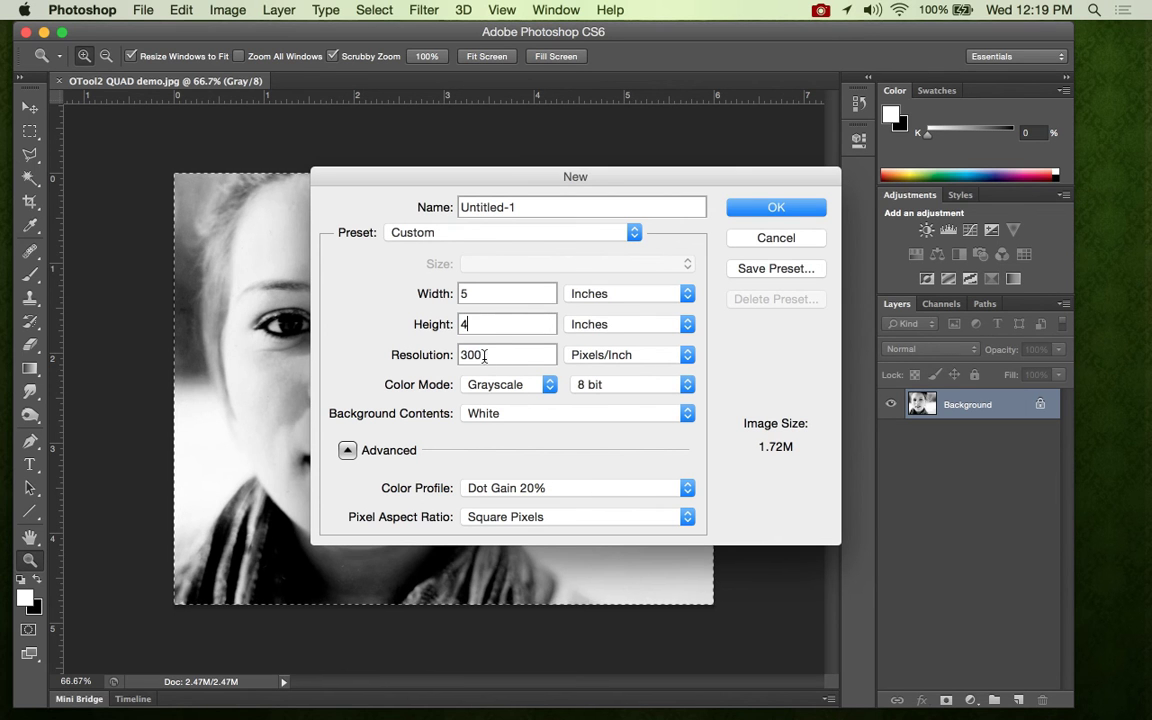
click(750, 208)
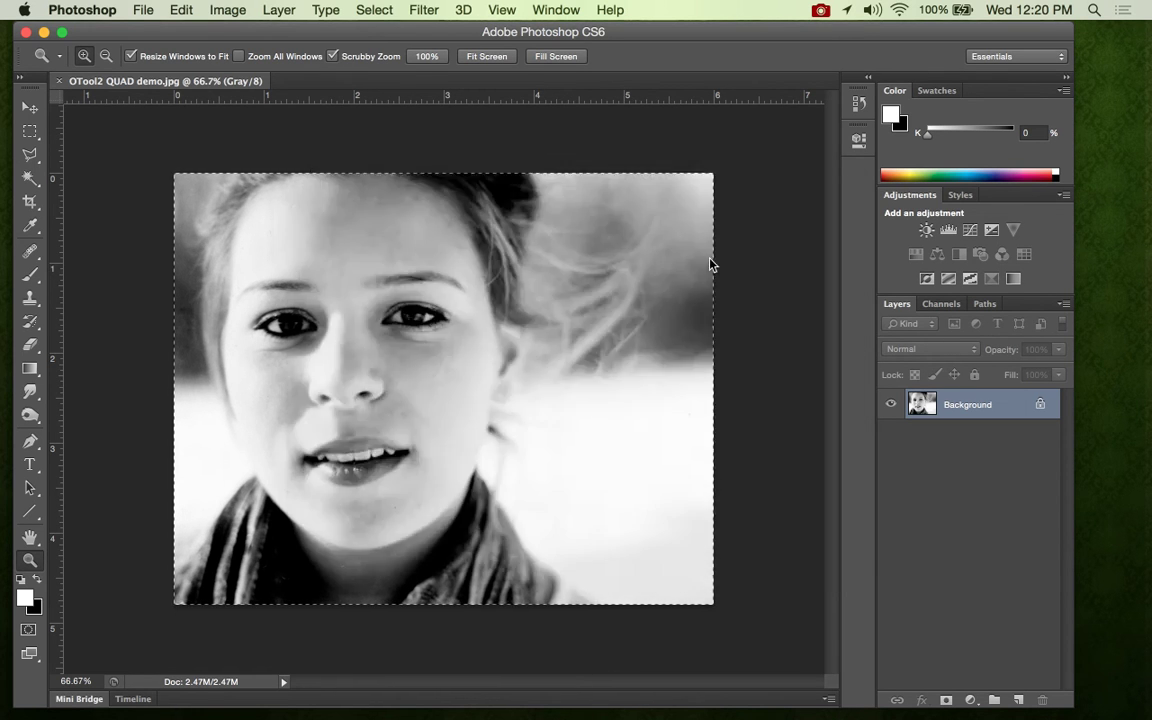
Paste the portrait into the new document and scale it down to about 85% so it fits the 5 × 4 inch canvas.
key(super+minus)
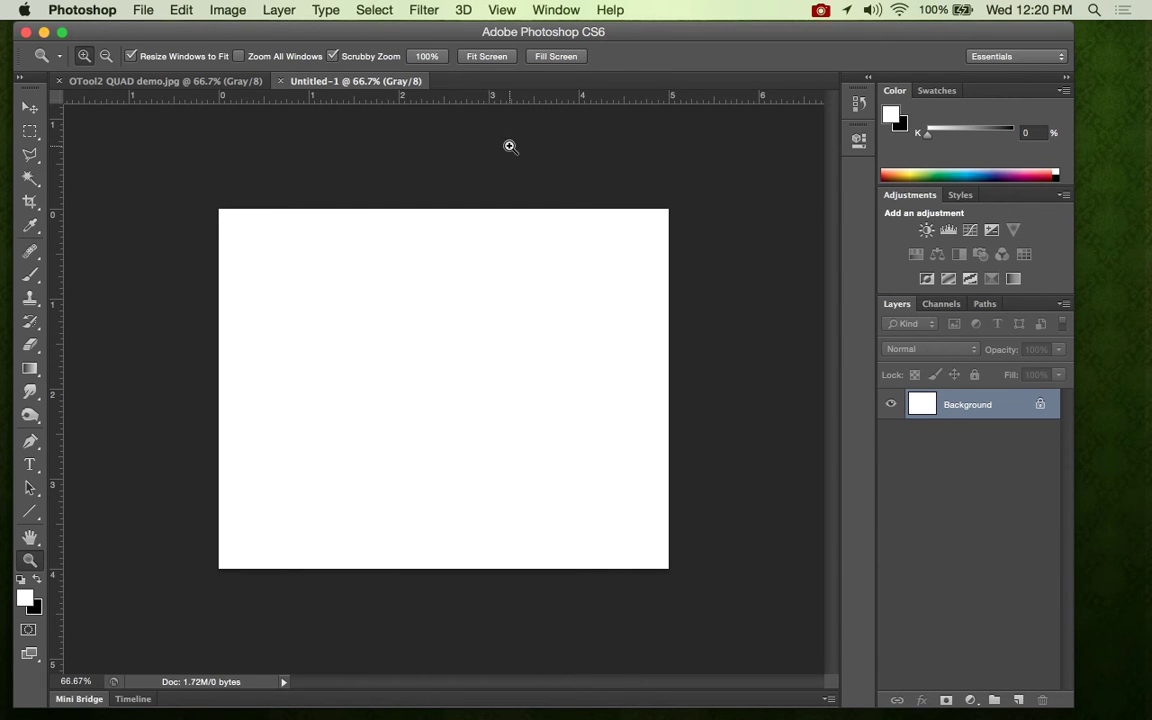
key(super+v)
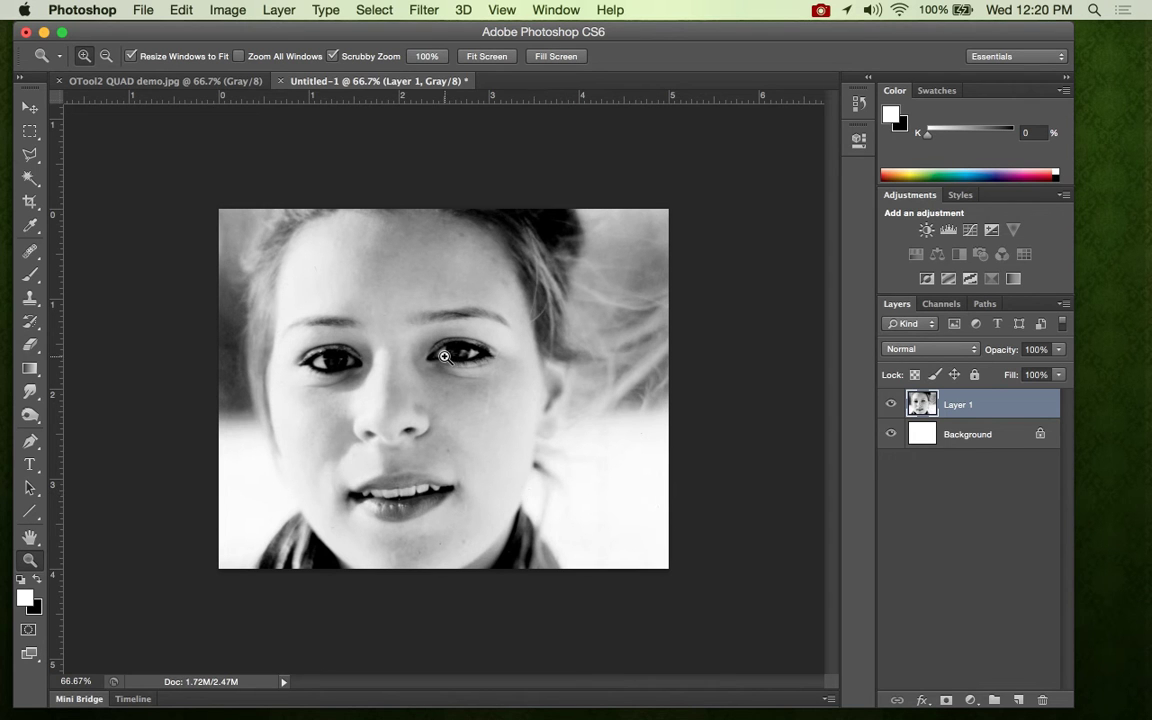
key(super+t)
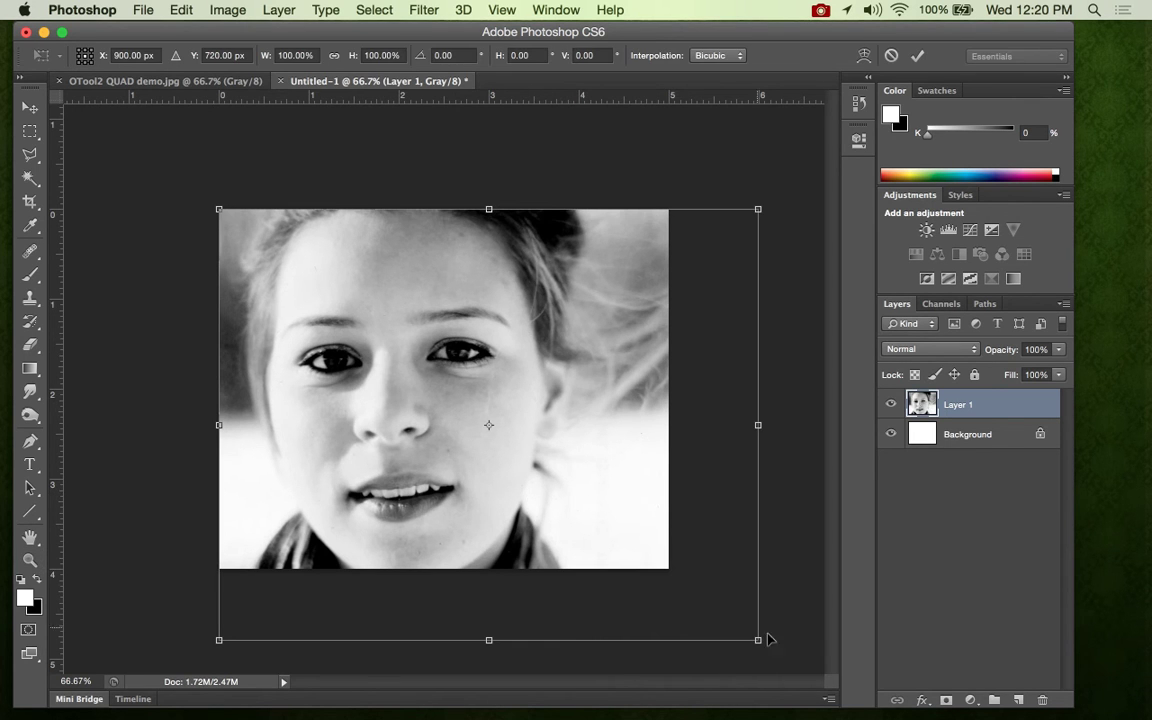
drag(759, 640, 675, 573)
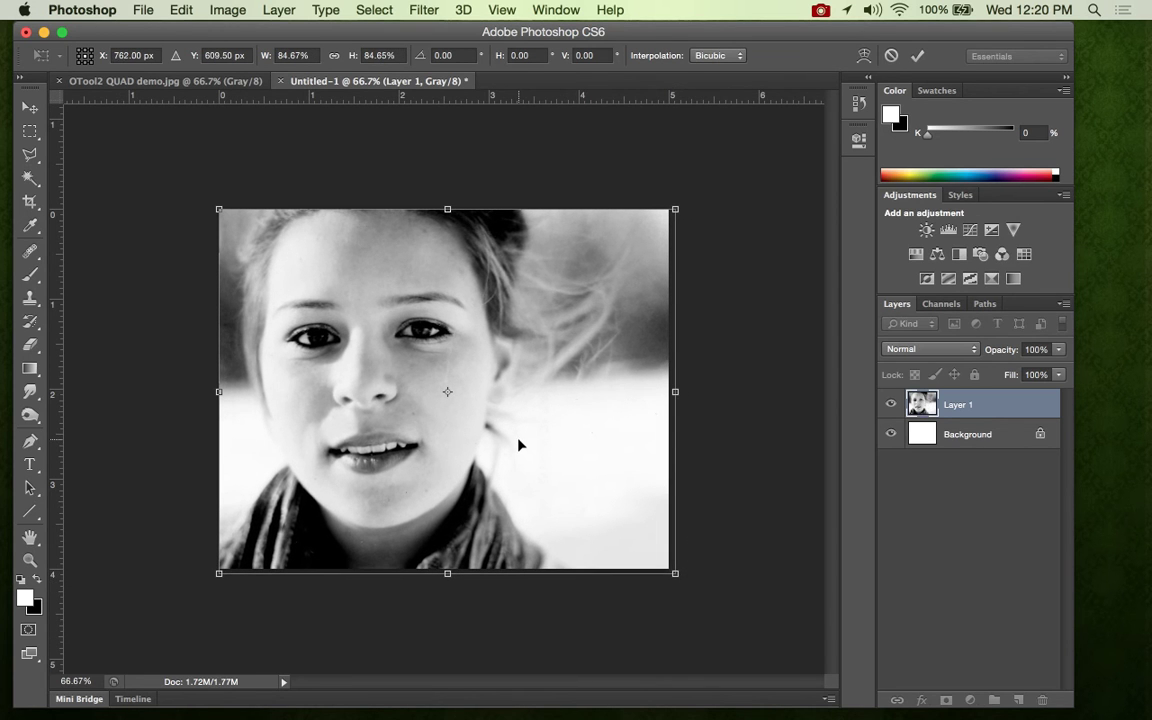
click(916, 58)
key(z)
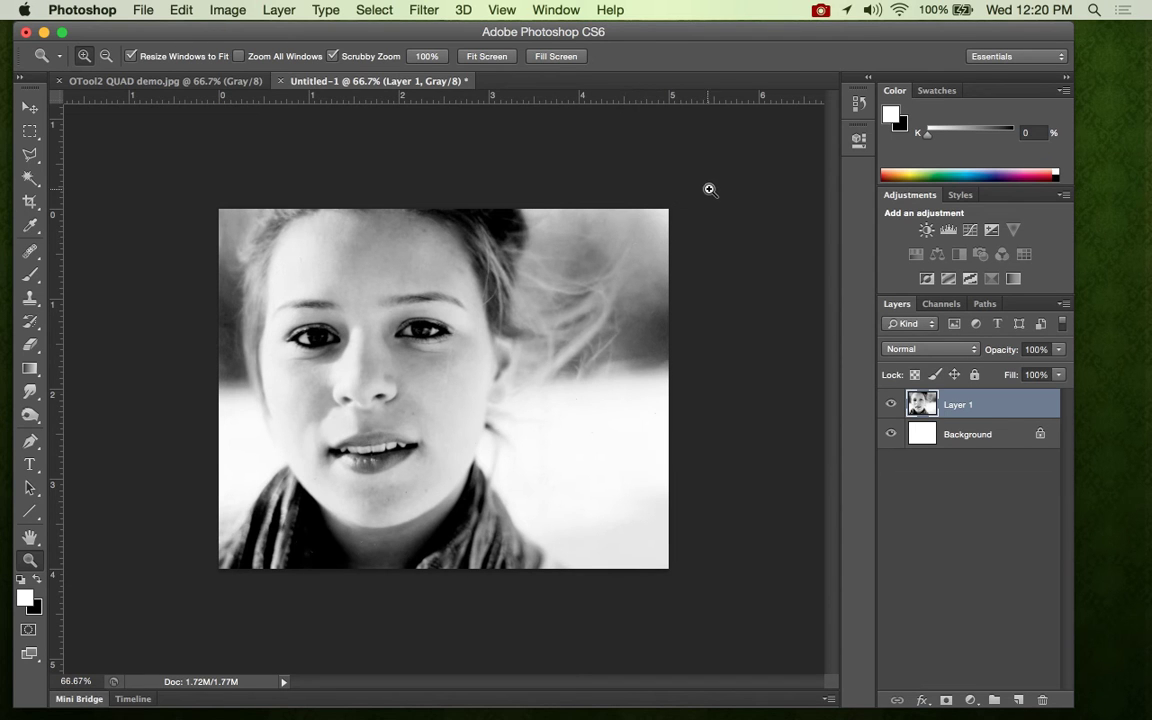
Select the entire canvas and crop away the portrait's overflow beyond its edges.
key(super+a)
click(227, 10)
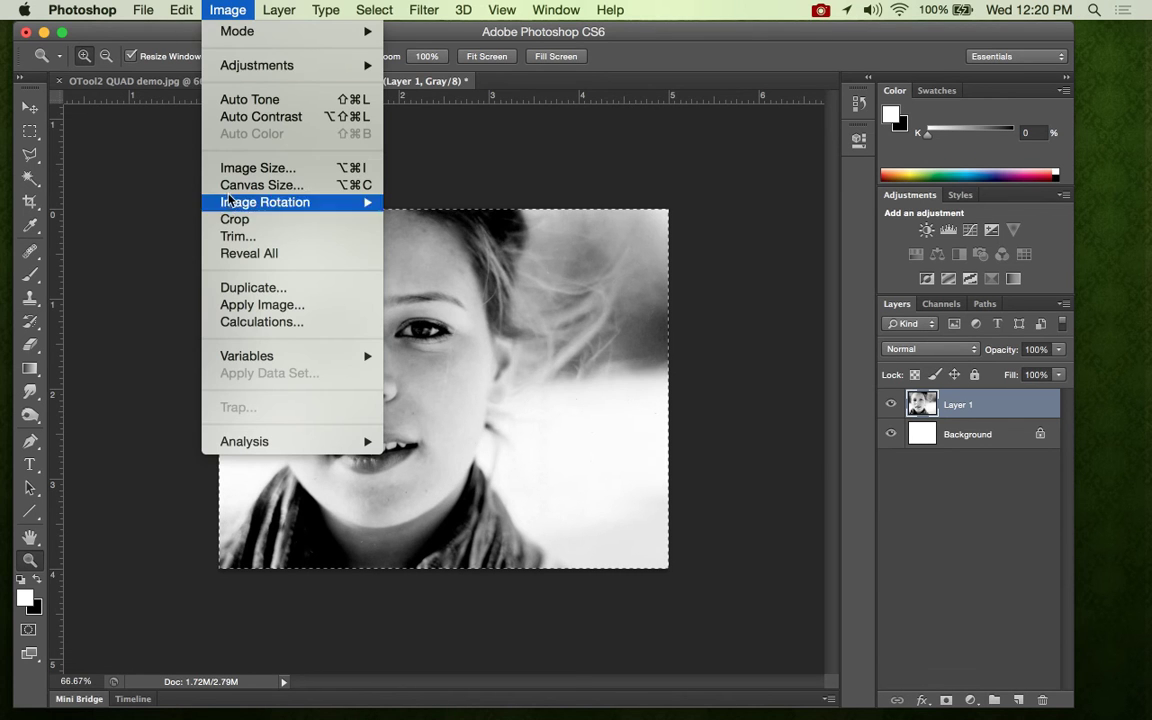
click(230, 225)
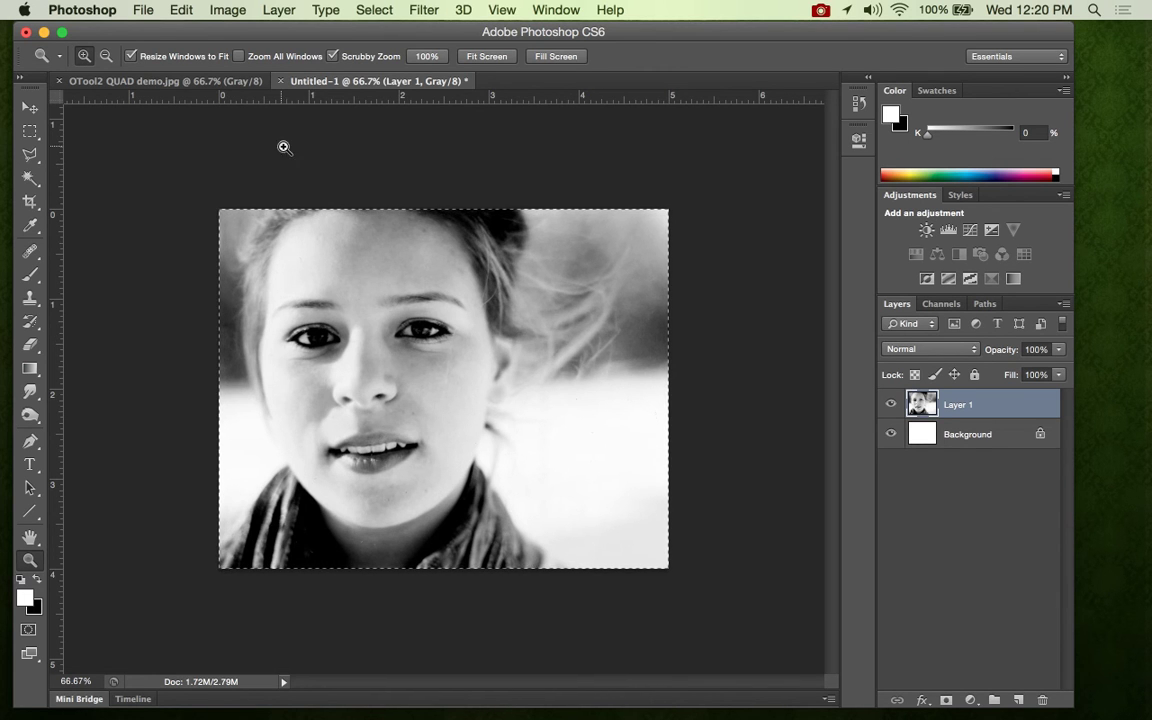
Create another new grayscale document 10 inches wide and 8 inches high at 300 pixels/inch.
click(145, 10)
click(150, 32)
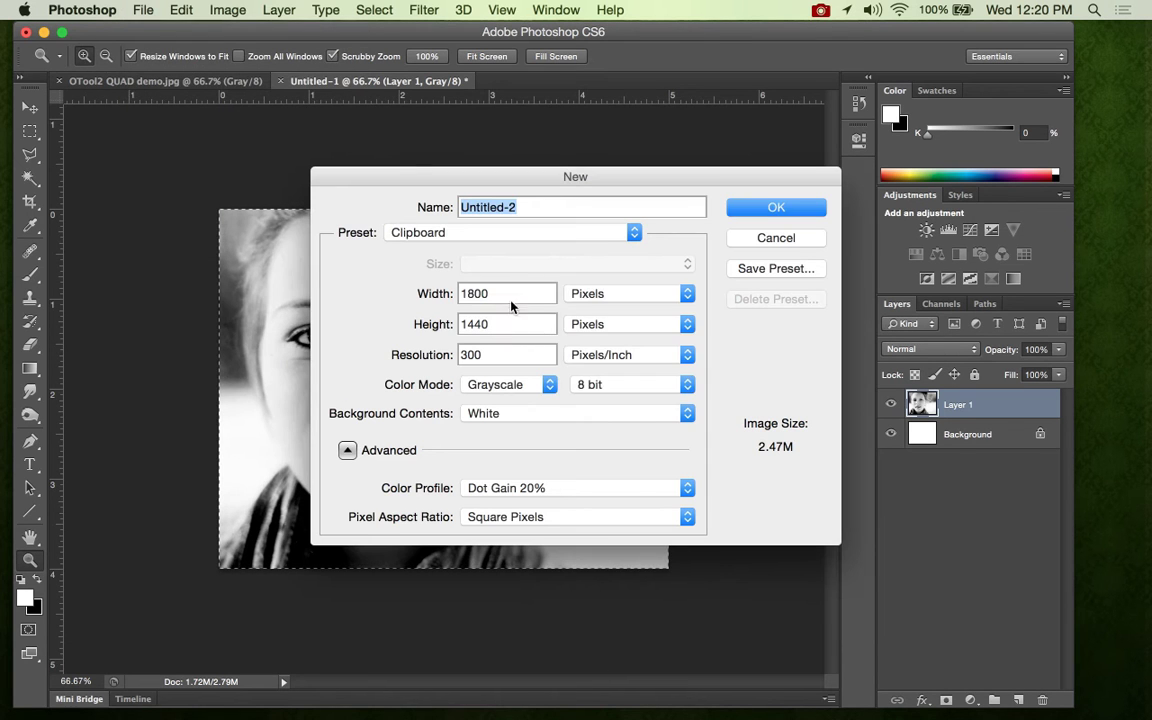
click(630, 293)
click(595, 308)
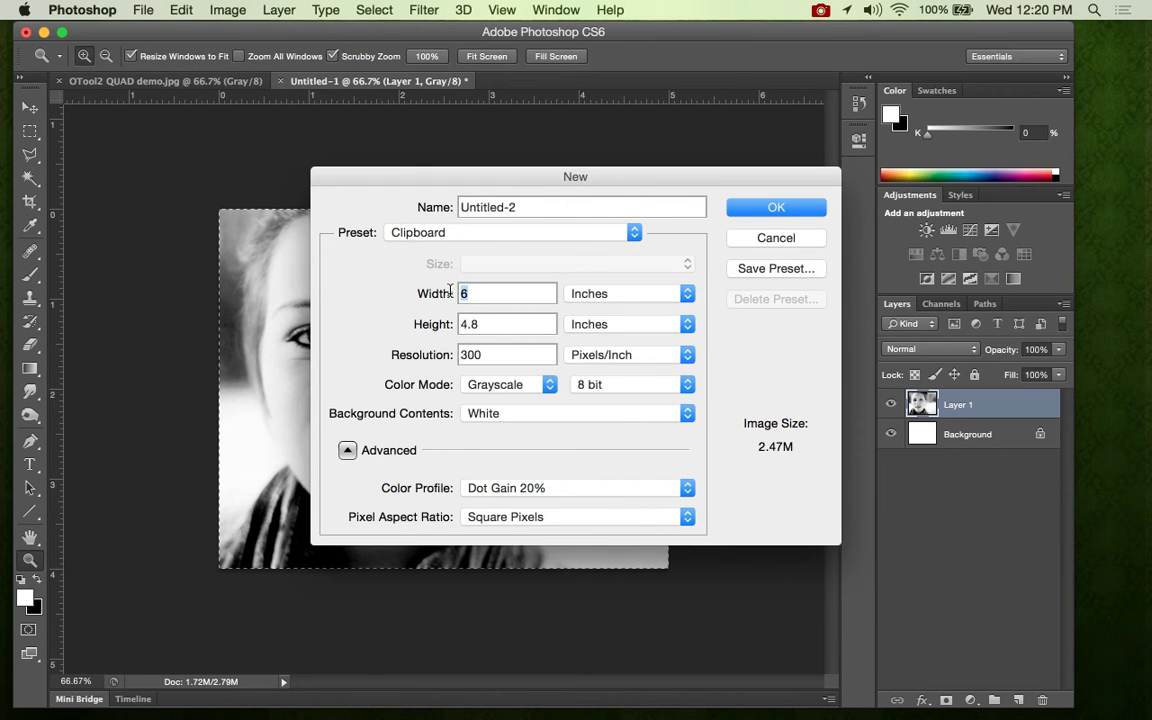
text(10)
key(Tab)
text(8)
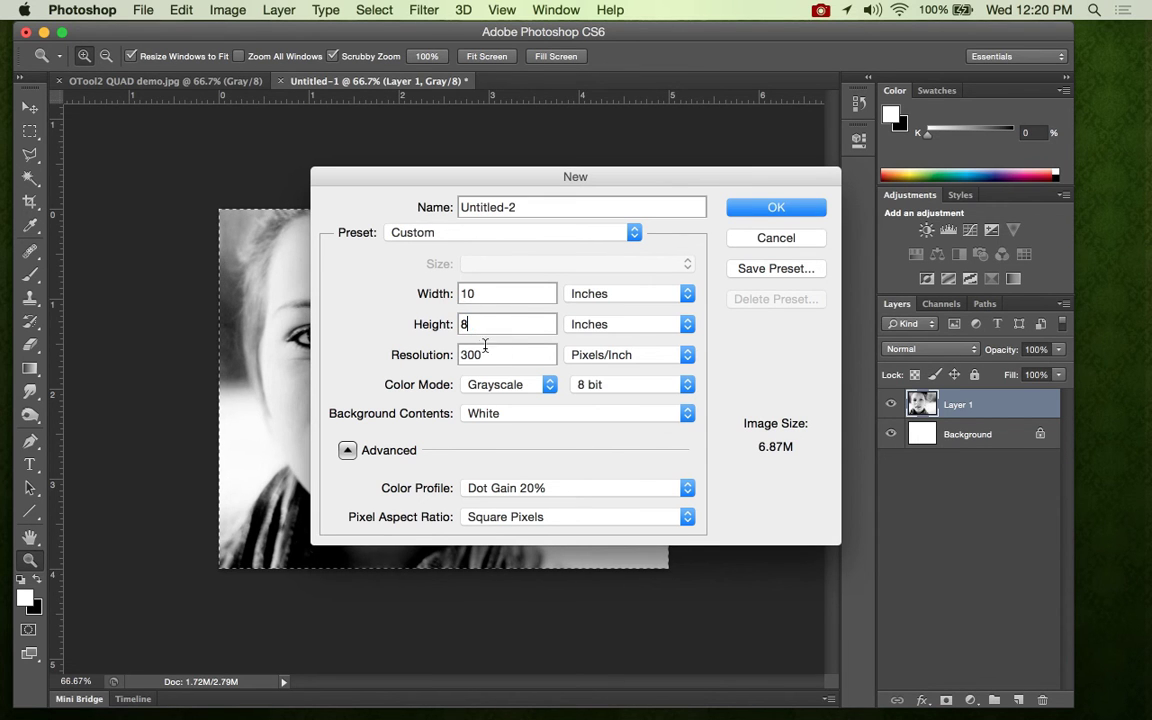
click(774, 208)
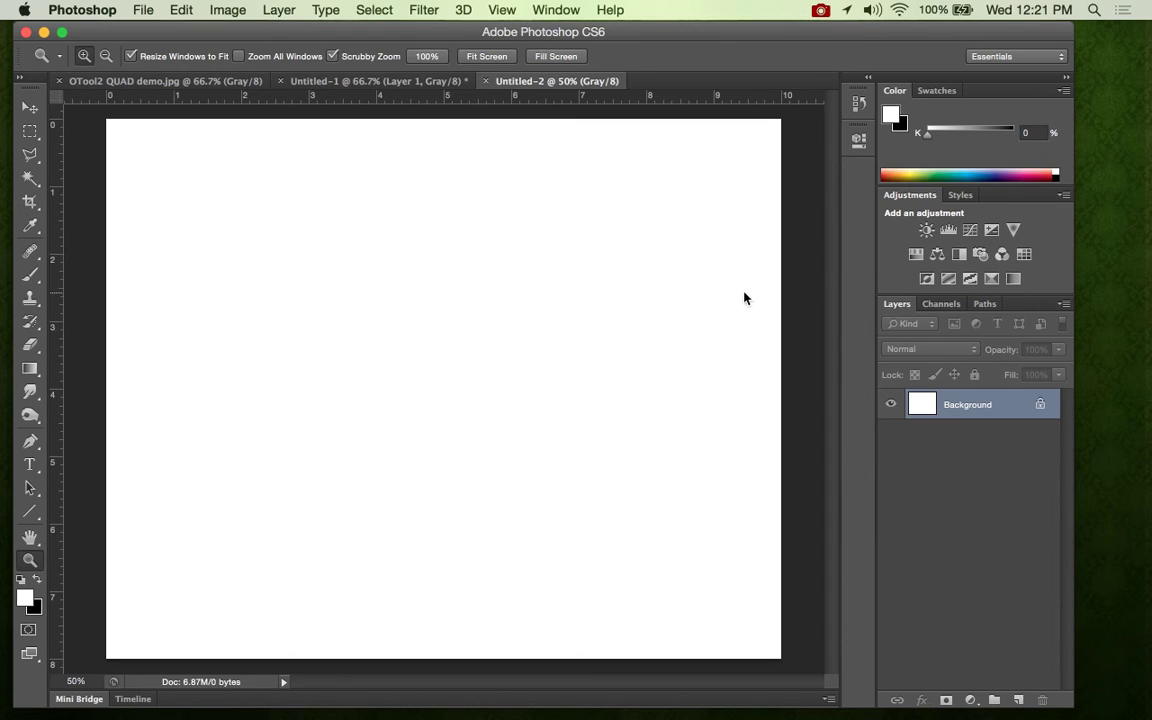
Copy the cropped portrait from Untitled-1 into Untitled-2 and place it exactly in the lower-right quadrant of the canvas.
click(408, 84)
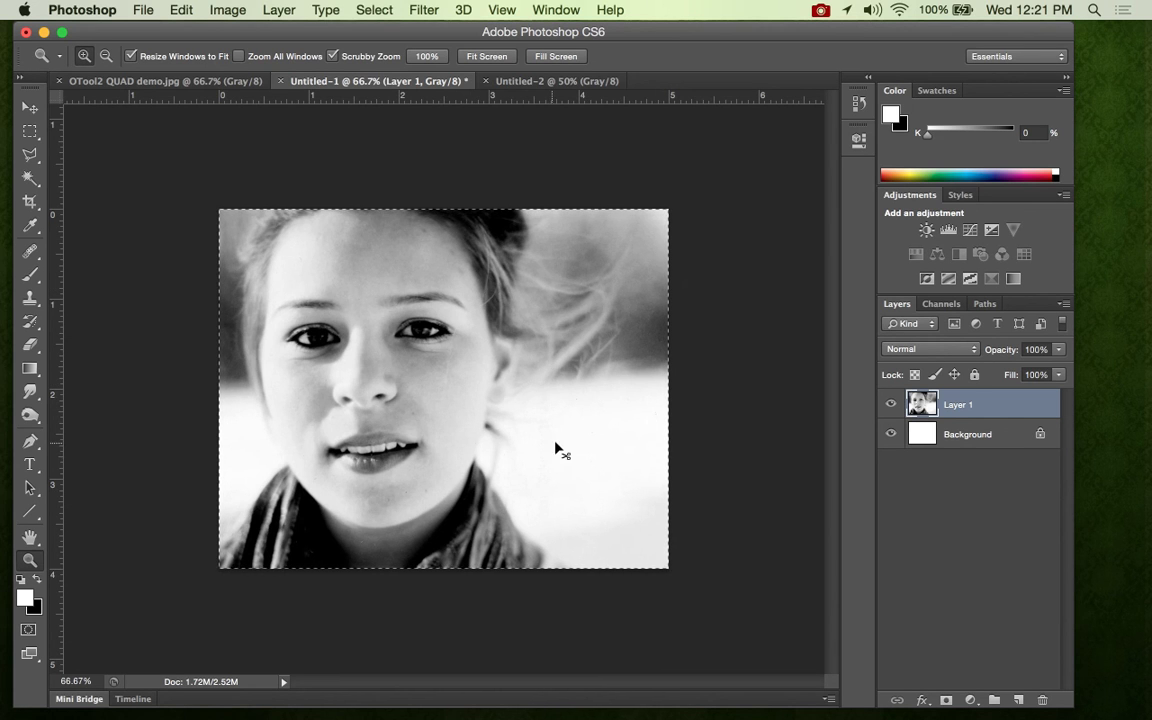
key(super+c)
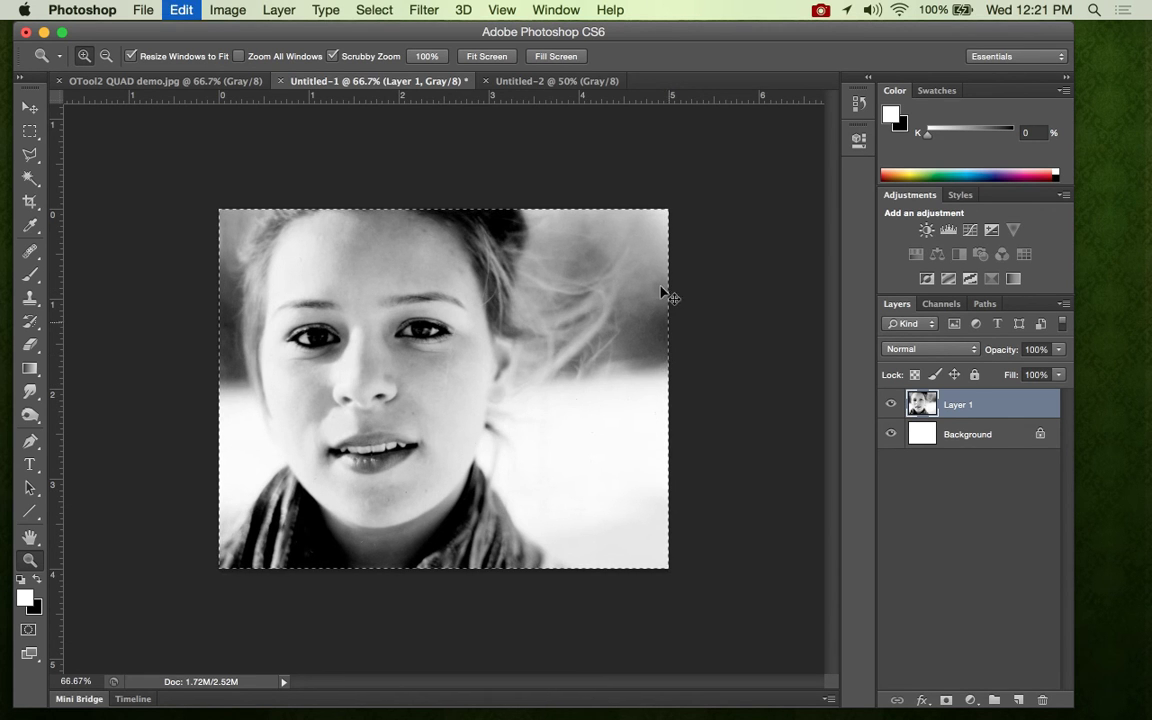
click(530, 81)
key(super+v)
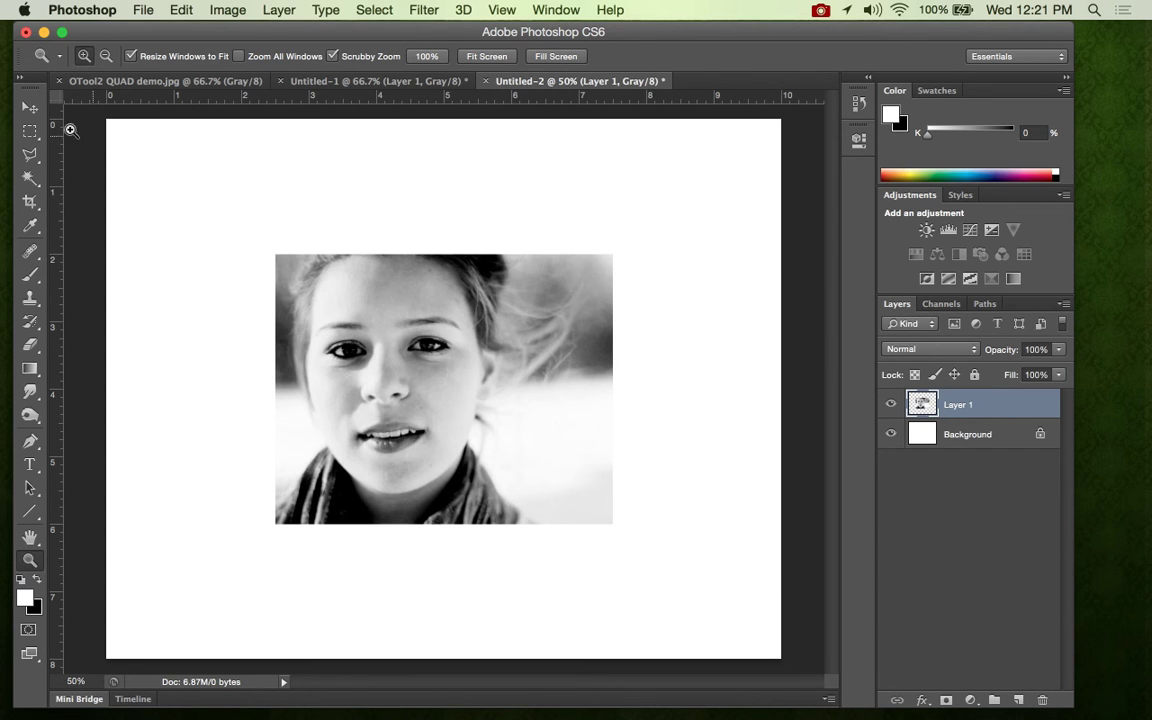
click(31, 109)
drag(408, 419, 550, 528)
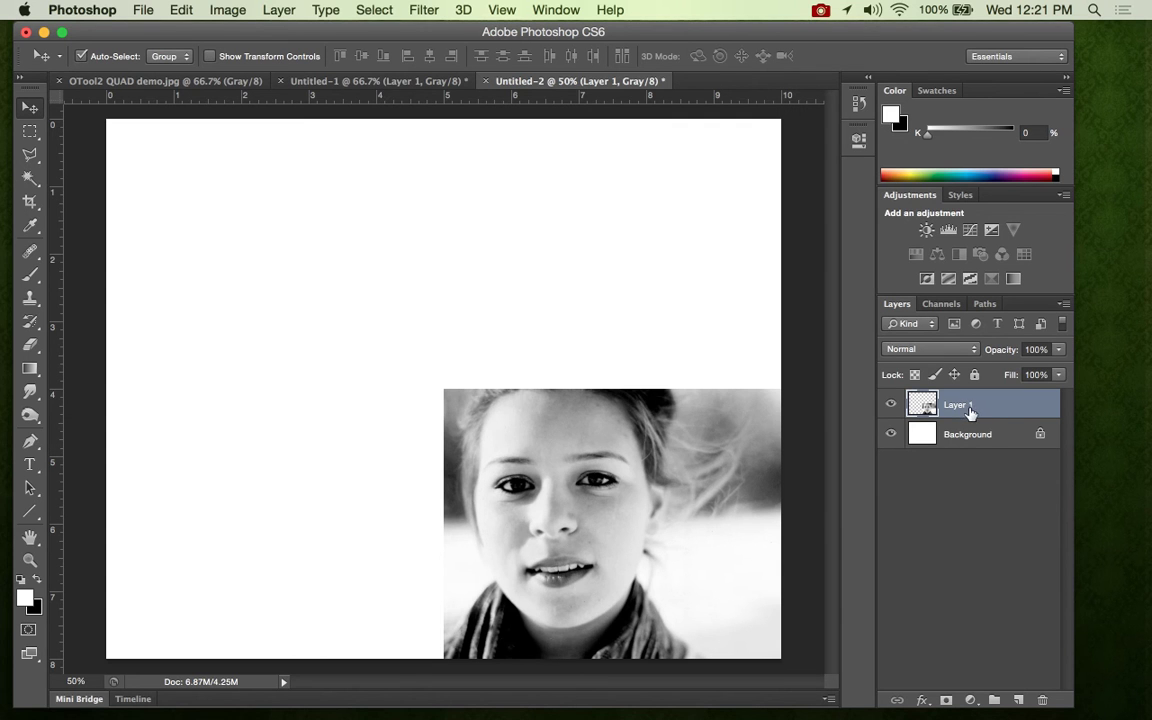
Return to Untitled-1 and duplicate the portrait layer twice.
drag(963, 405, 368, 159)
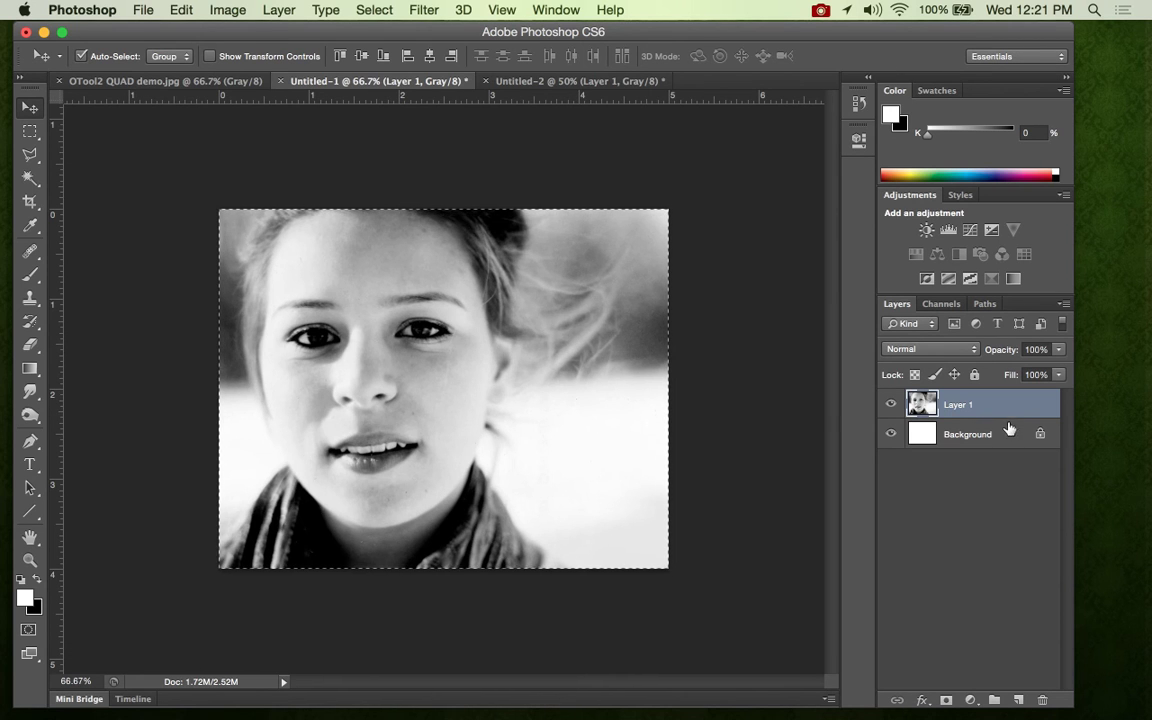
key(super+j)
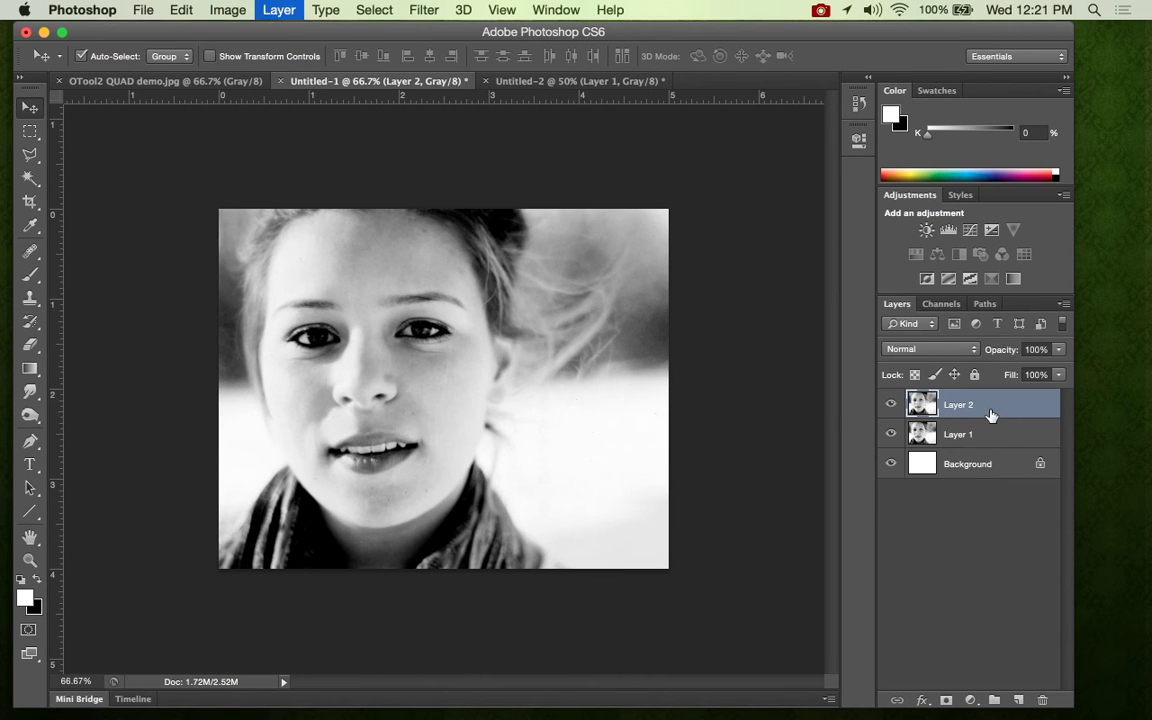
key(super+j)
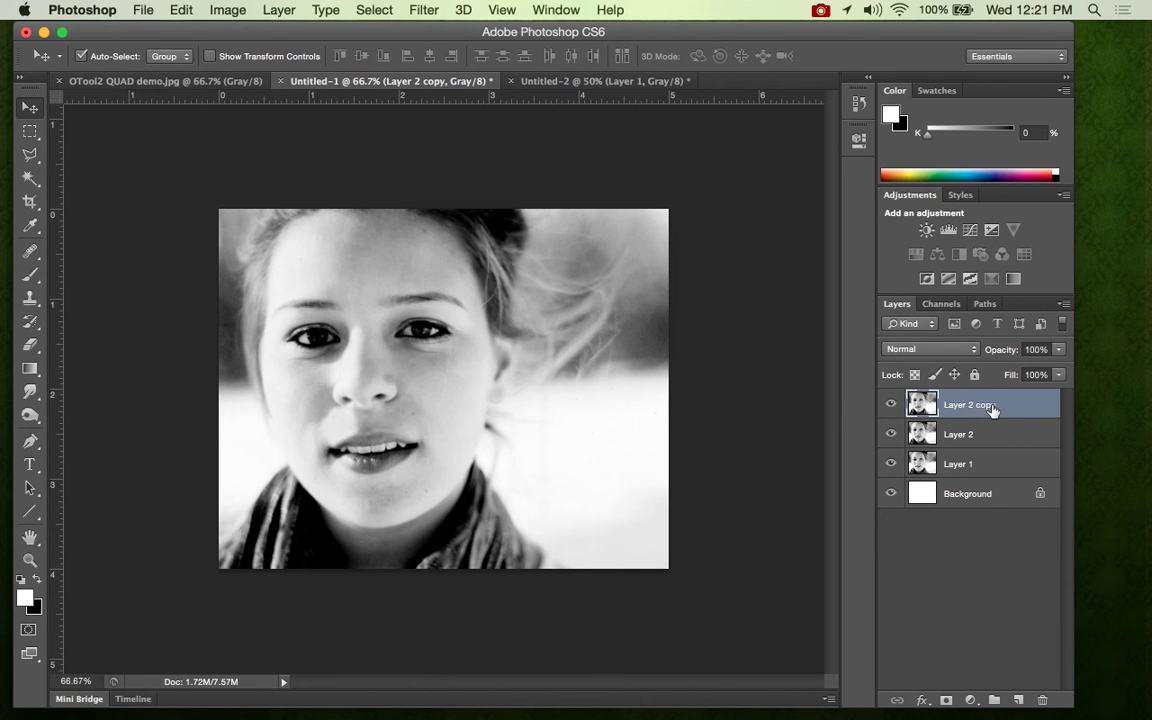
Open the Curves adjustment for the topmost portrait copy.
click(226, 11)
mouse_move(230, 66)
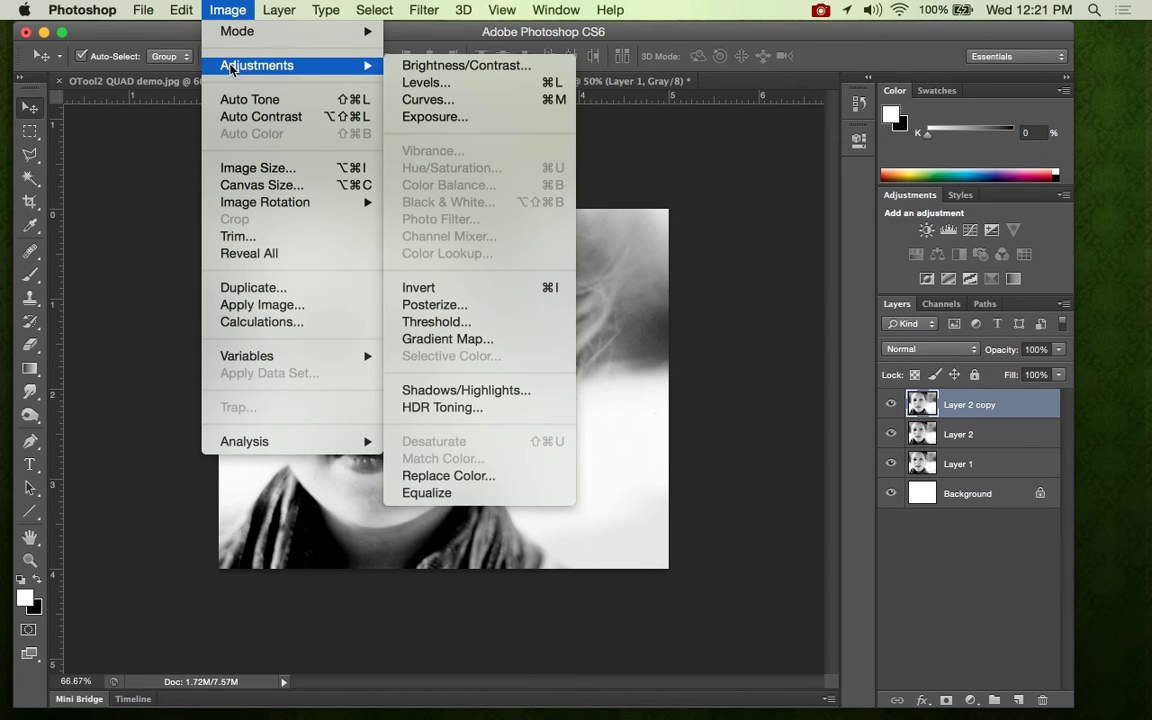
click(420, 99)
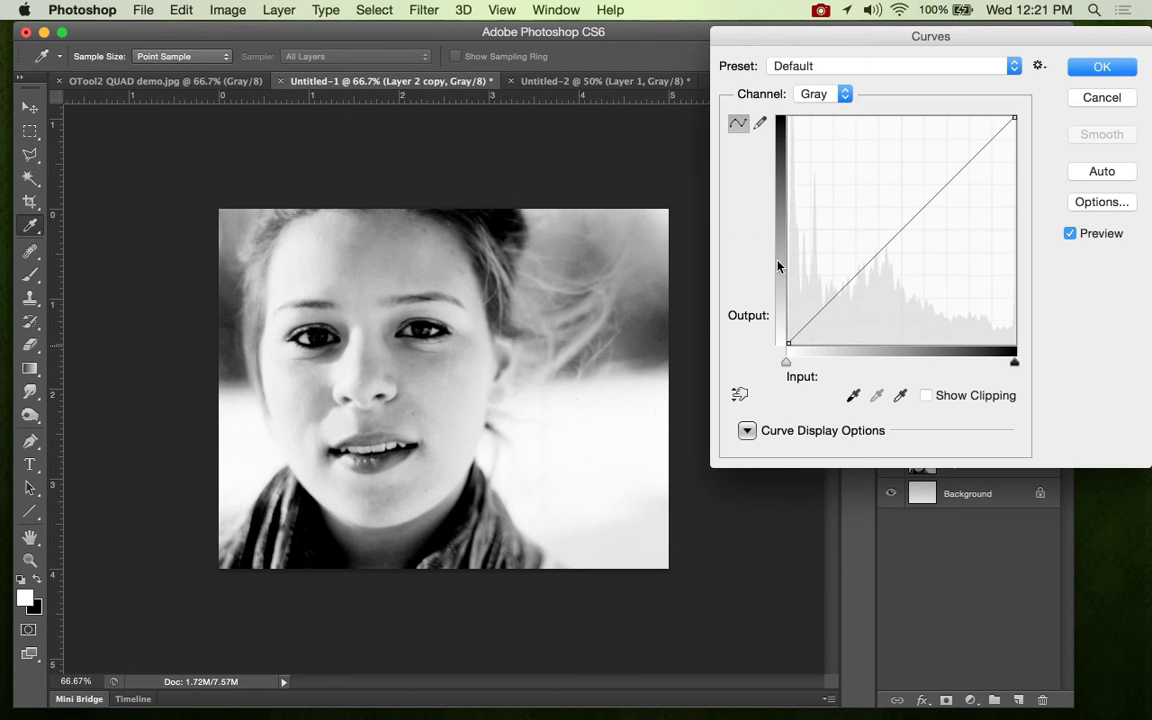
drag(791, 350, 791, 118)
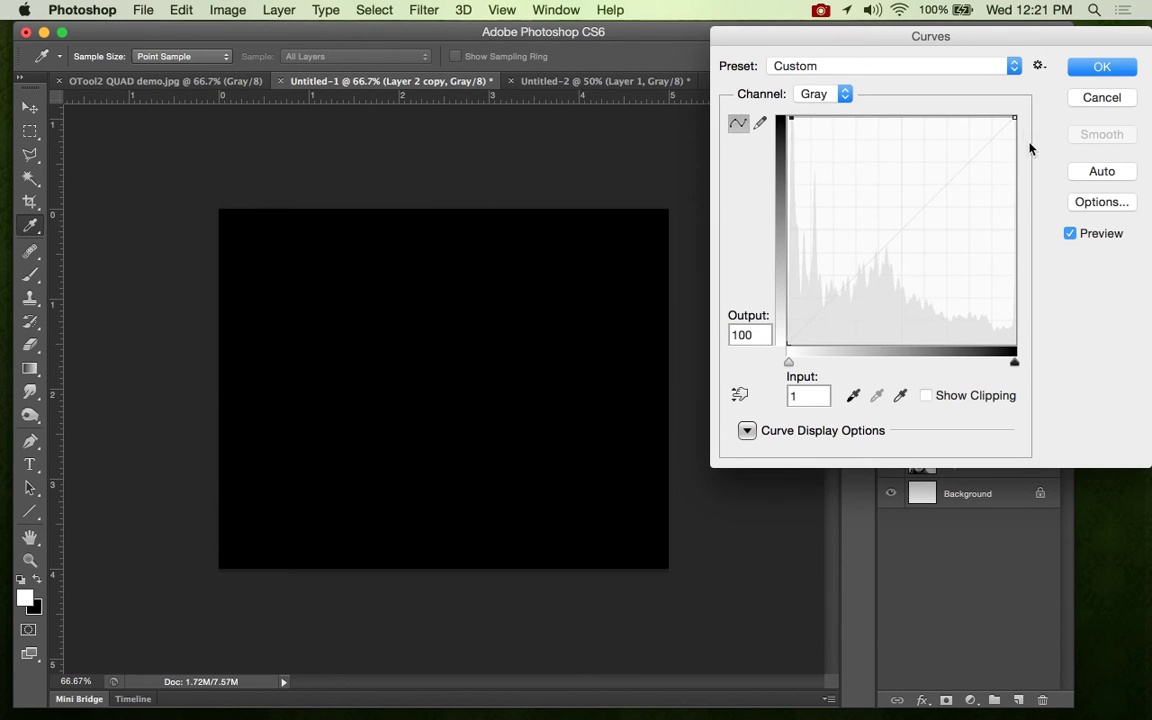
drag(1014, 117, 1015, 345)
click(845, 182)
drag(845, 182, 830, 219)
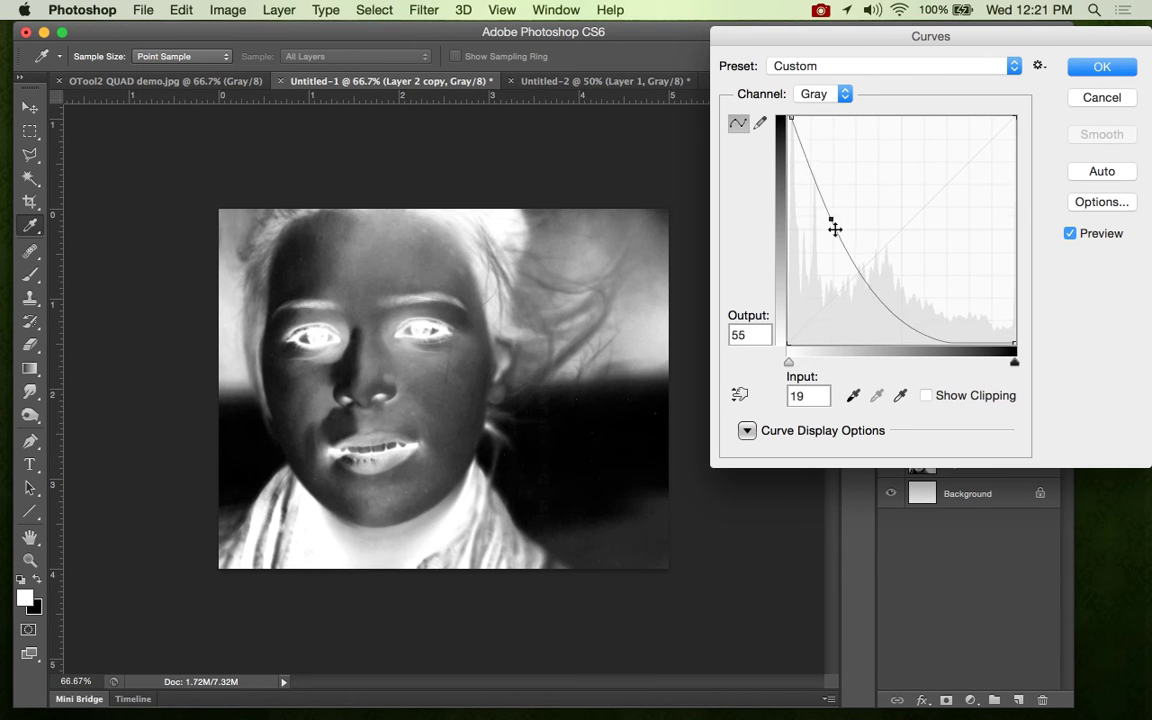
drag(908, 329, 954, 197)
drag(833, 226, 906, 297)
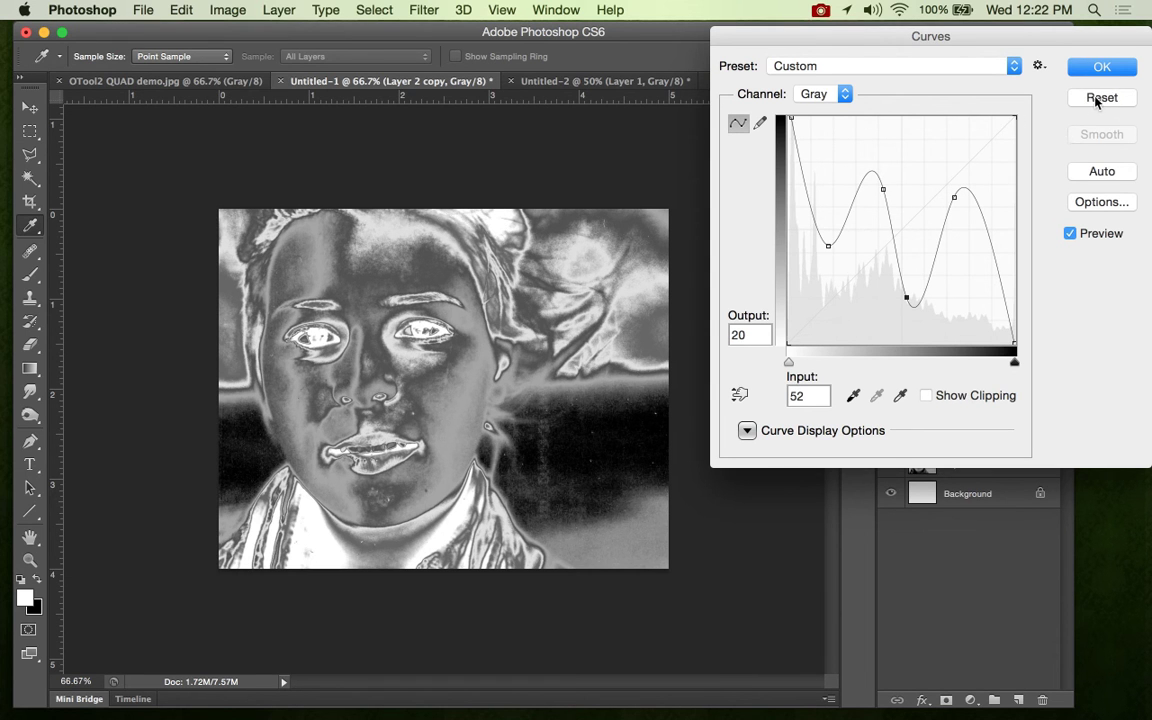
alt+click(1090, 101)
Invert the curve's endpoints to outputs 100 and 0, bend it into a dip and a peak, apply it, and hide the Layer 2 copy layer.
drag(790, 340, 788, 118)
drag(1016, 119, 1017, 356)
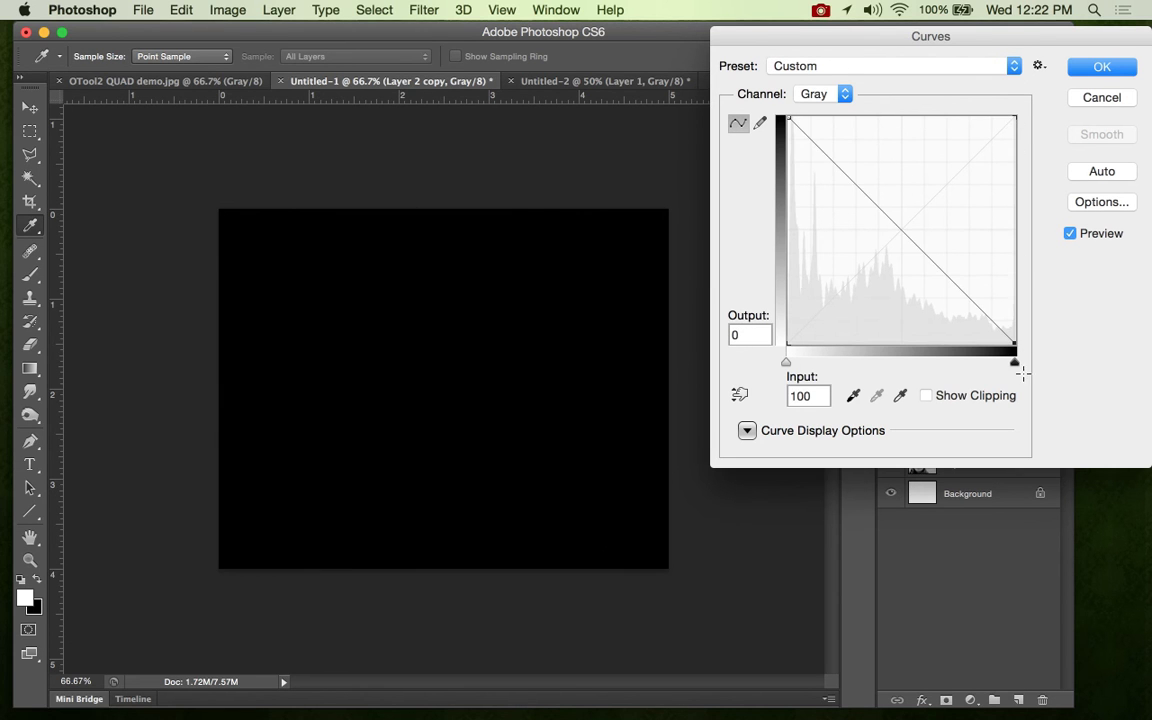
drag(836, 167, 831, 224)
drag(905, 327, 952, 171)
drag(833, 226, 829, 238)
click(1079, 72)
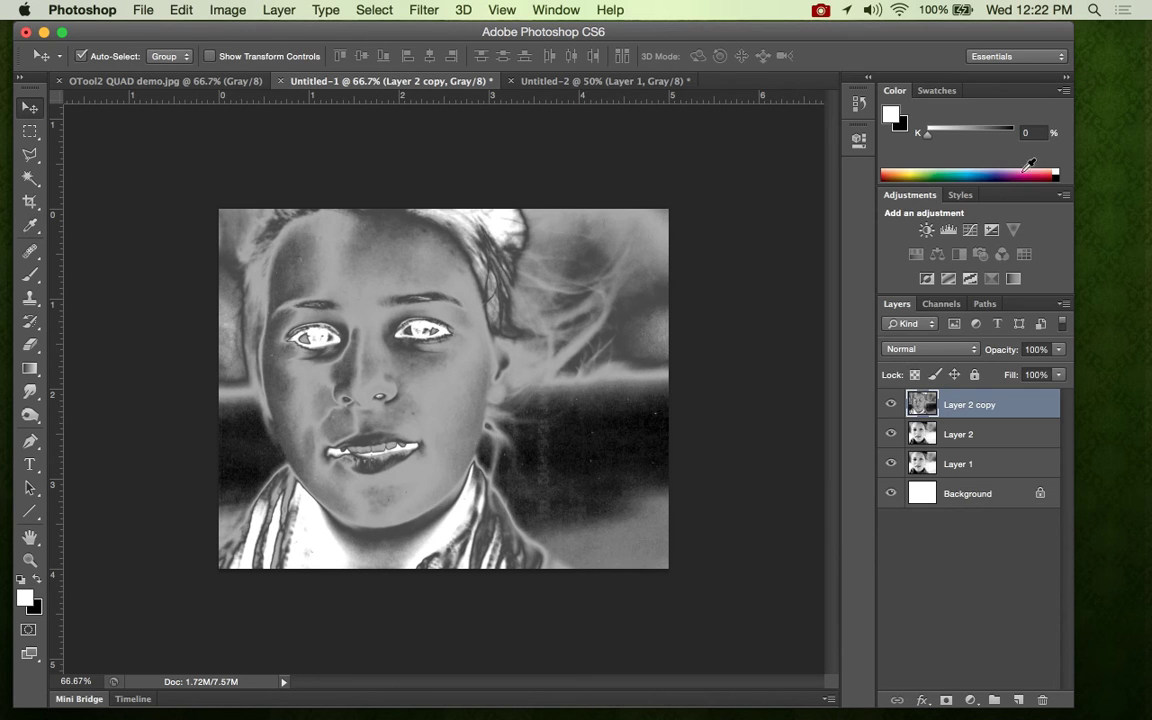
click(891, 405)
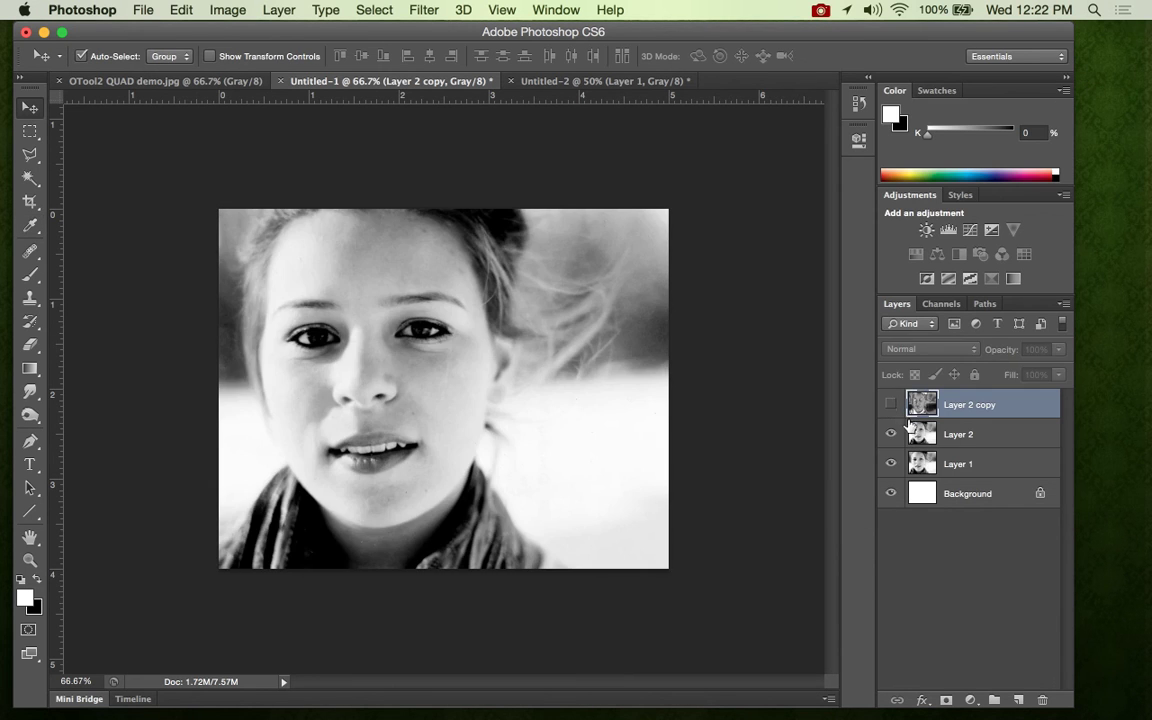
Apply the Solarize filter to the Layer 2 portrait in Untitled-1.
click(970, 436)
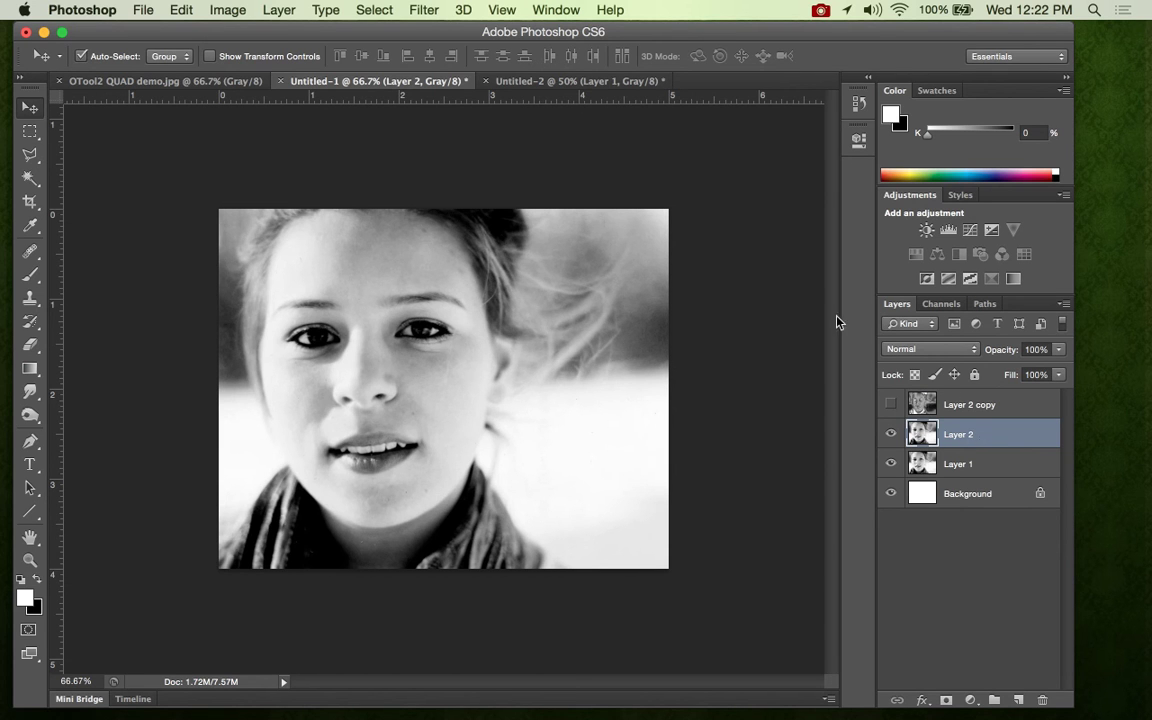
click(420, 10)
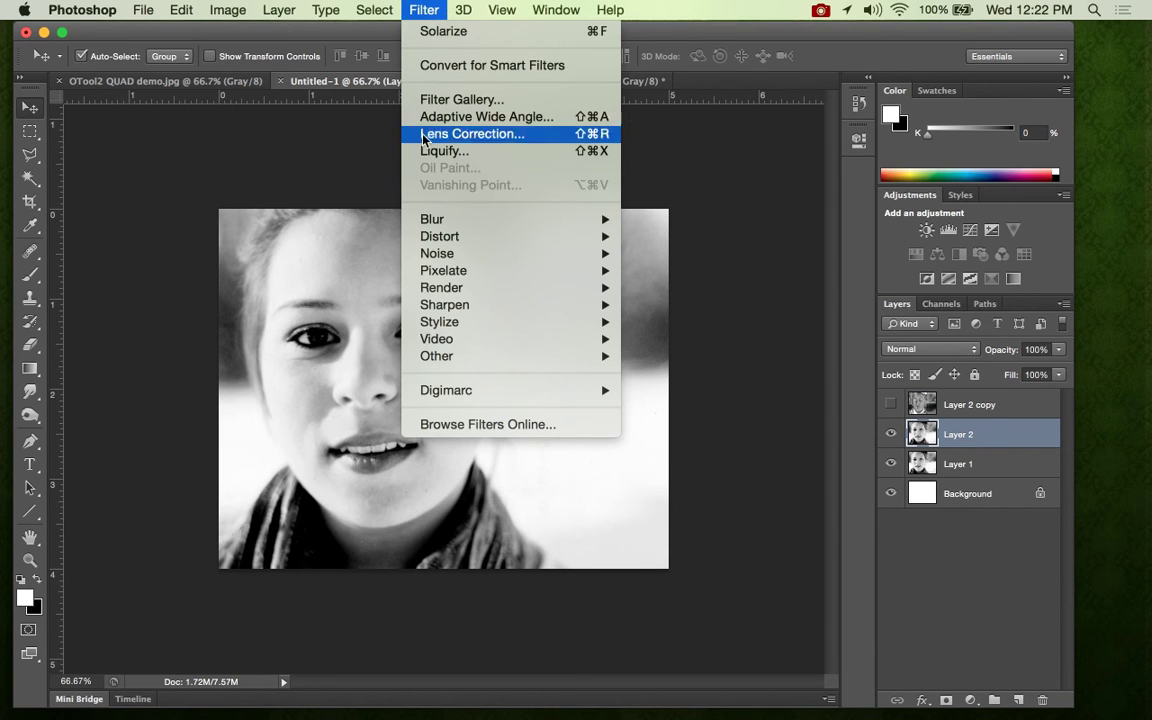
mouse_move(447, 322)
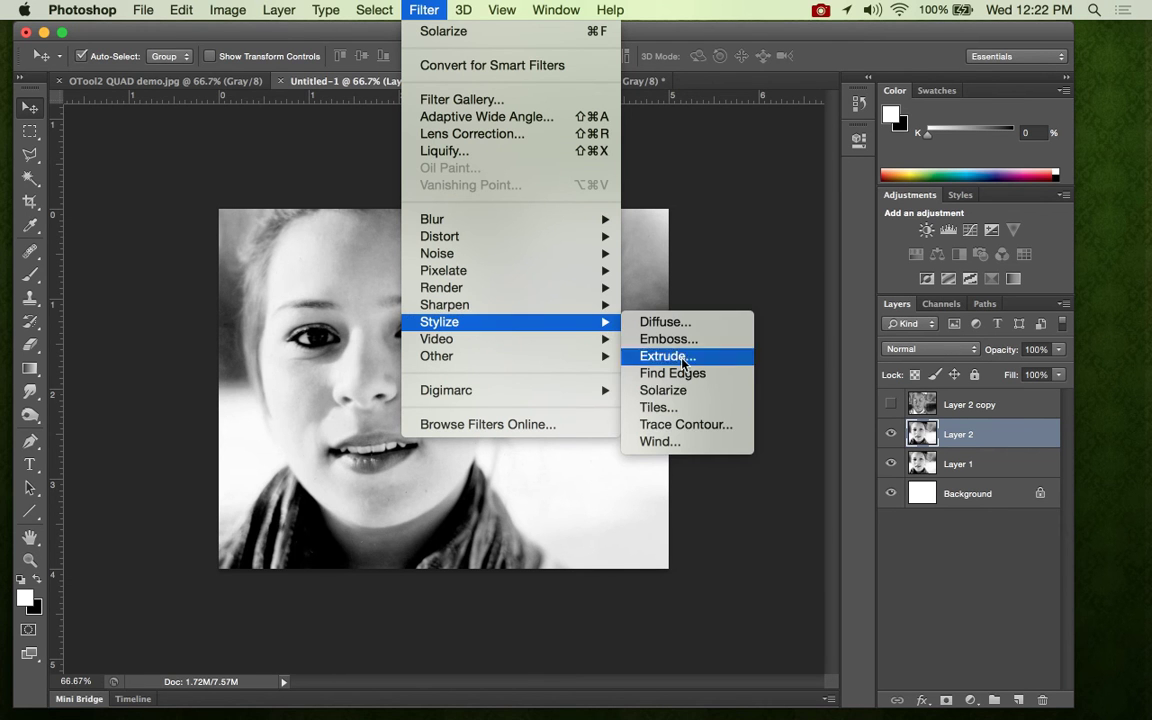
click(672, 393)
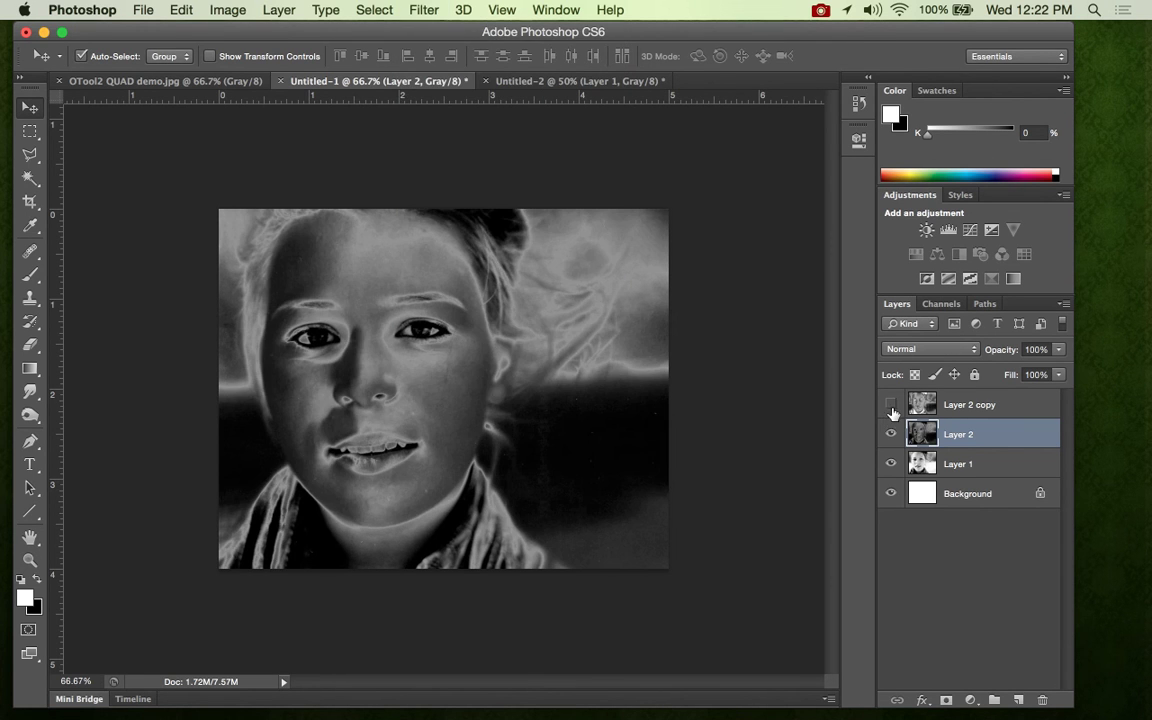
Show Layer 2 copy, blend it over Layer 2 in Overlay mode, and merge it down.
click(892, 406)
click(1008, 416)
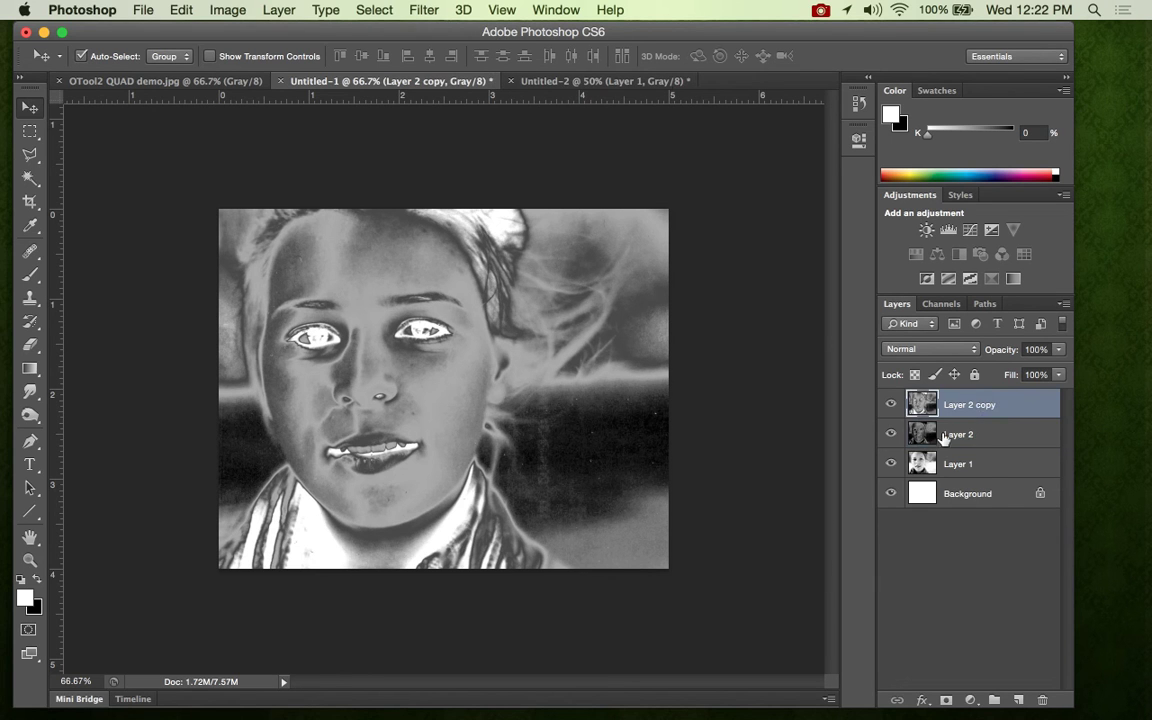
click(925, 349)
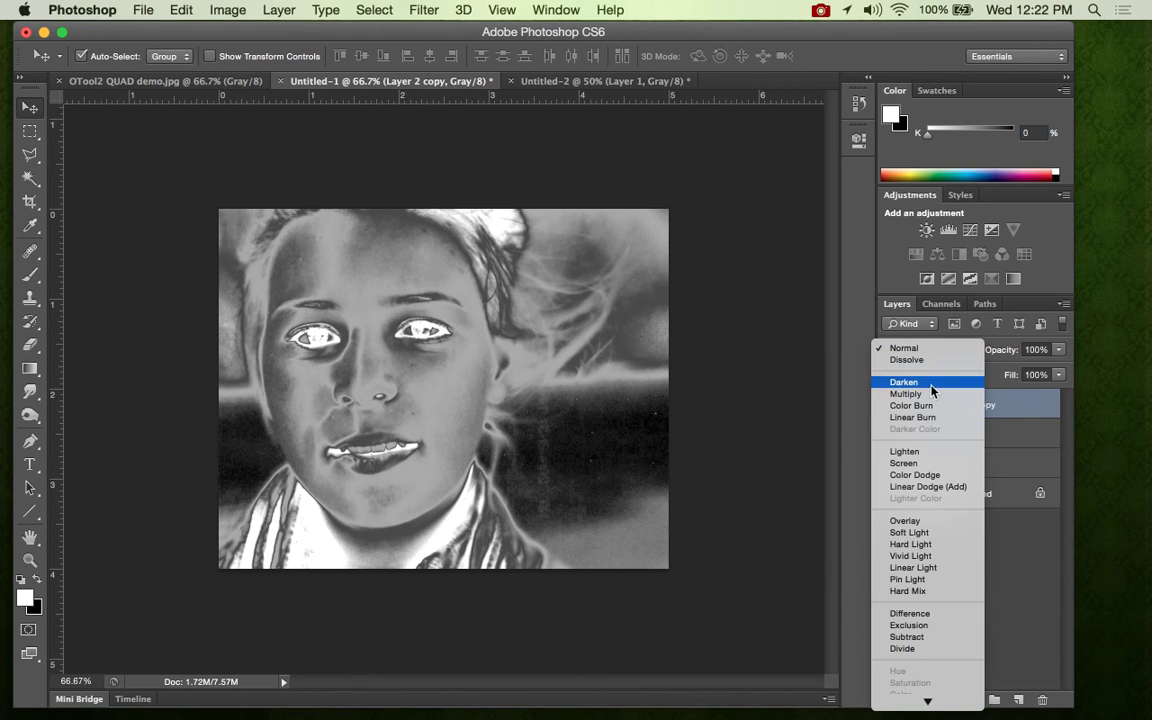
click(929, 384)
click(934, 349)
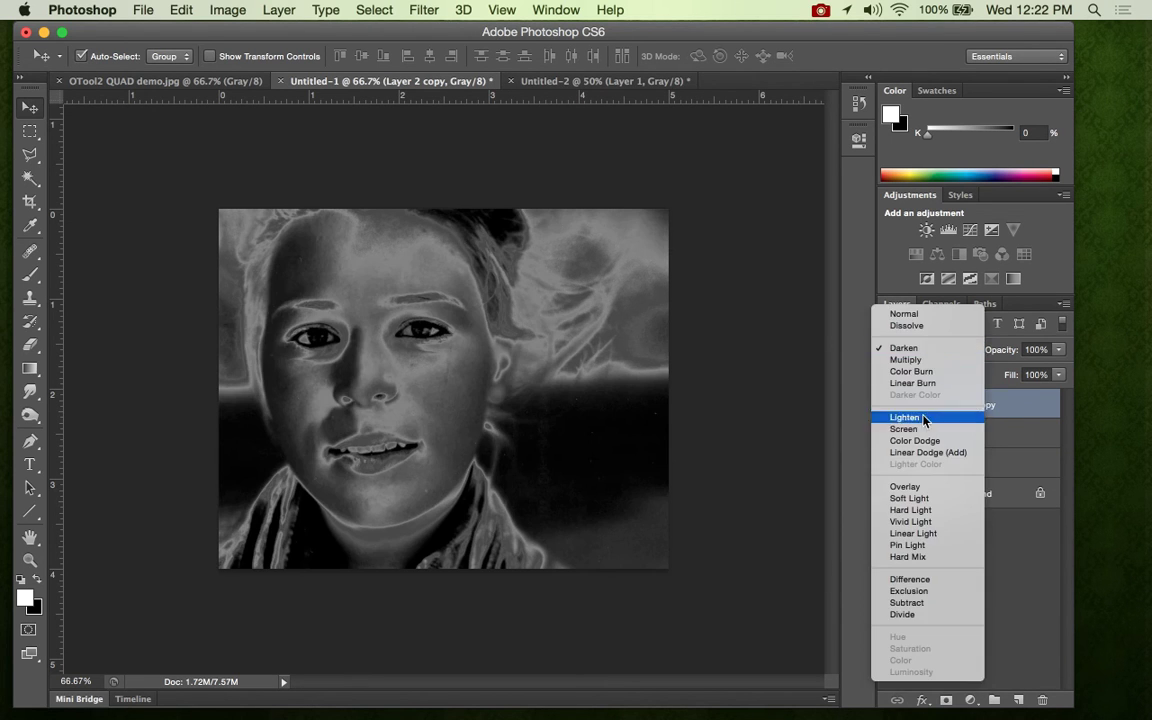
click(920, 482)
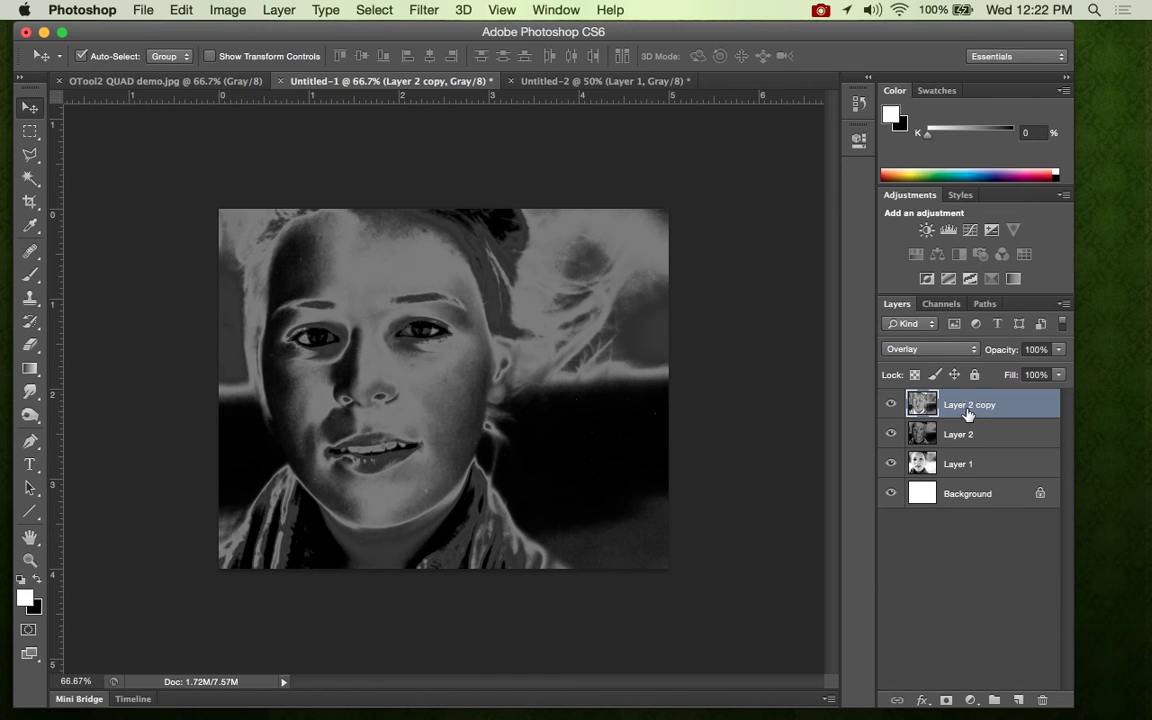
click(278, 10)
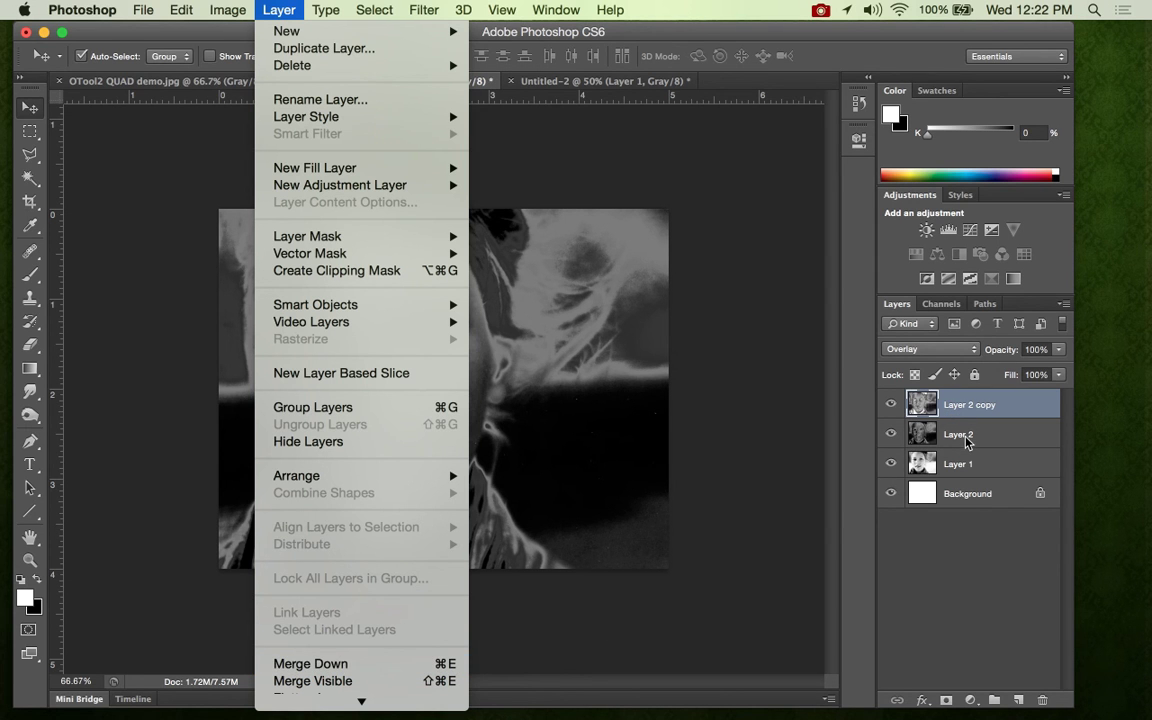
click(407, 672)
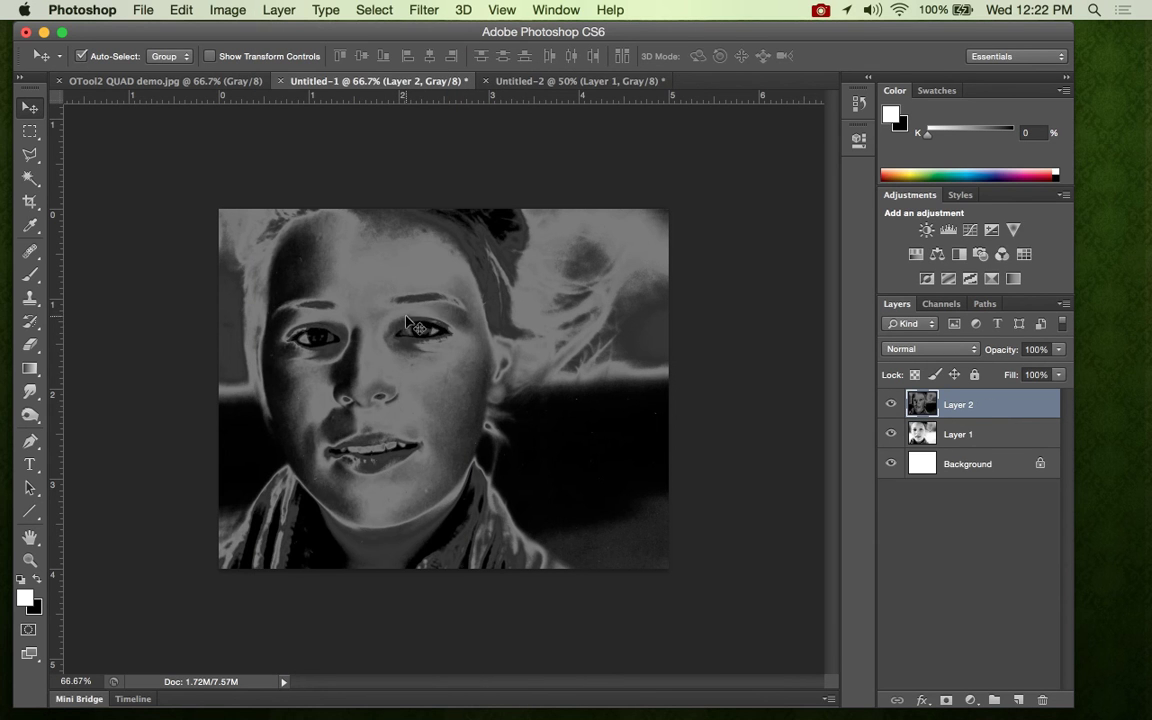
Copy the whole merged portrait into Untitled-2 and place it exactly in the upper-right quadrant of the canvas.
key(super+a)
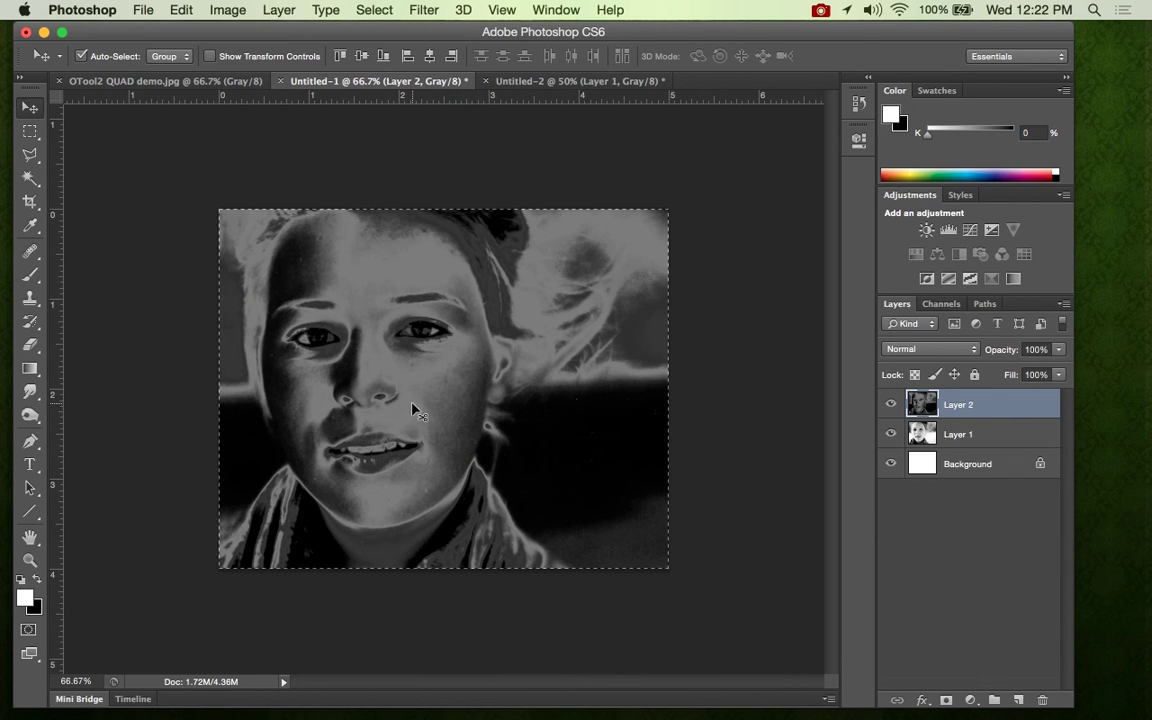
key(super+c)
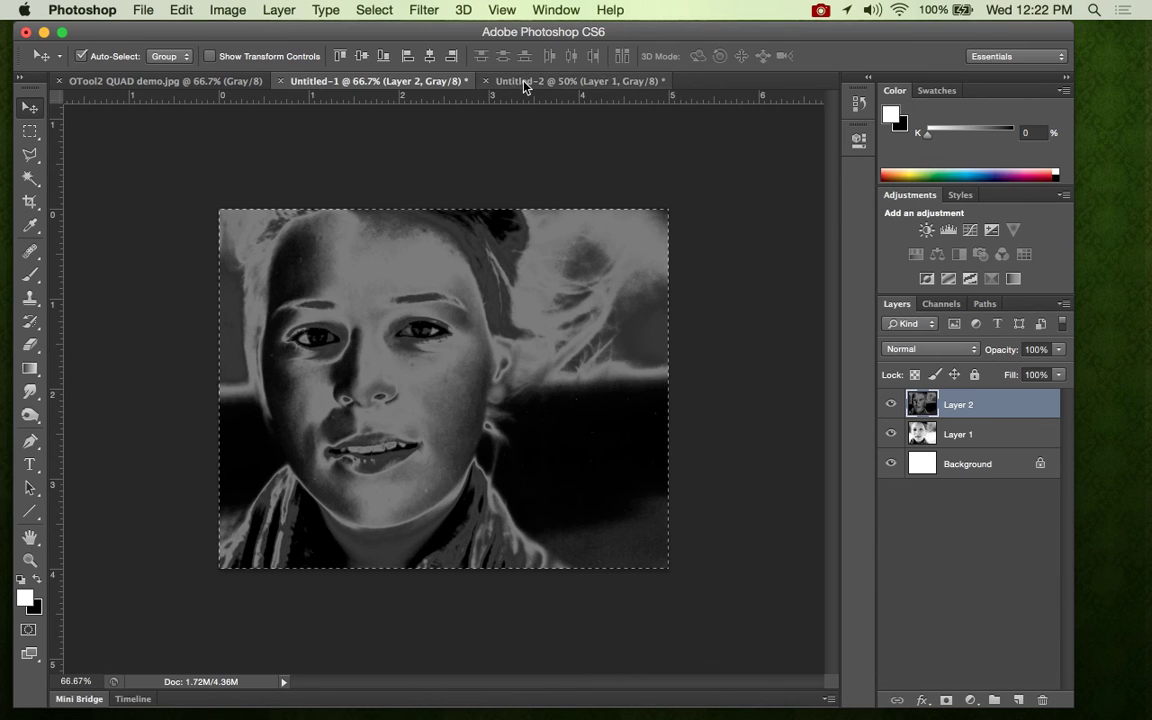
click(522, 84)
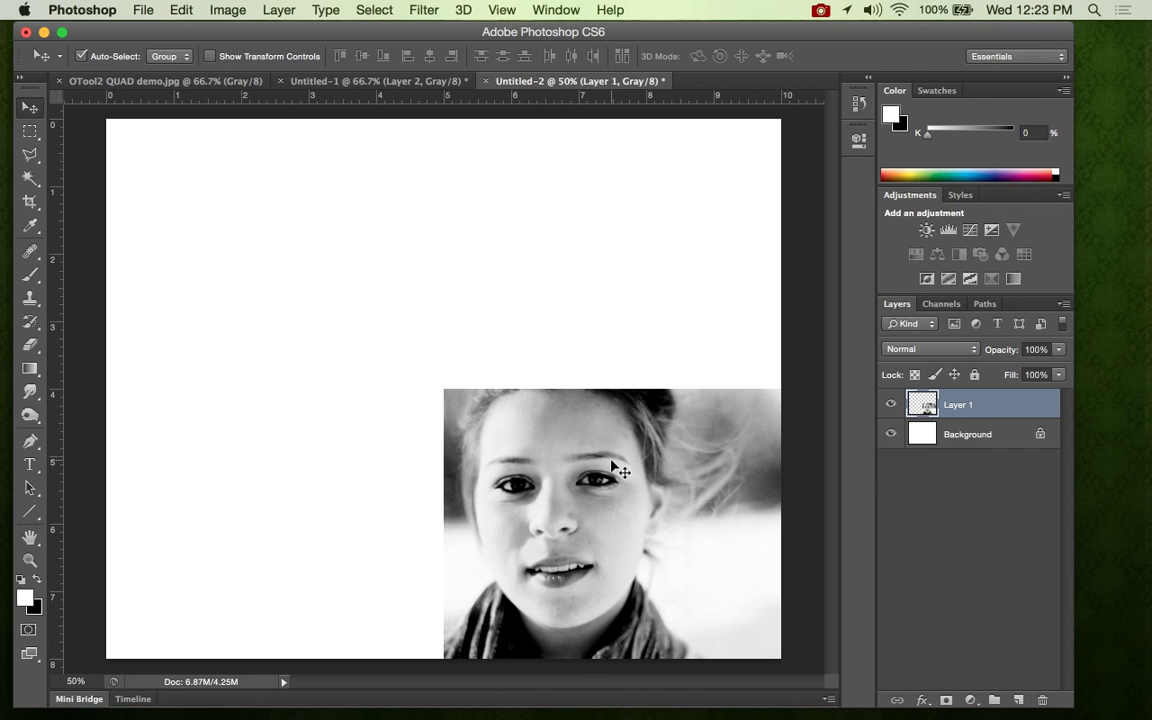
key(super+v)
drag(386, 383, 563, 248)
drag(520, 327, 513, 327)
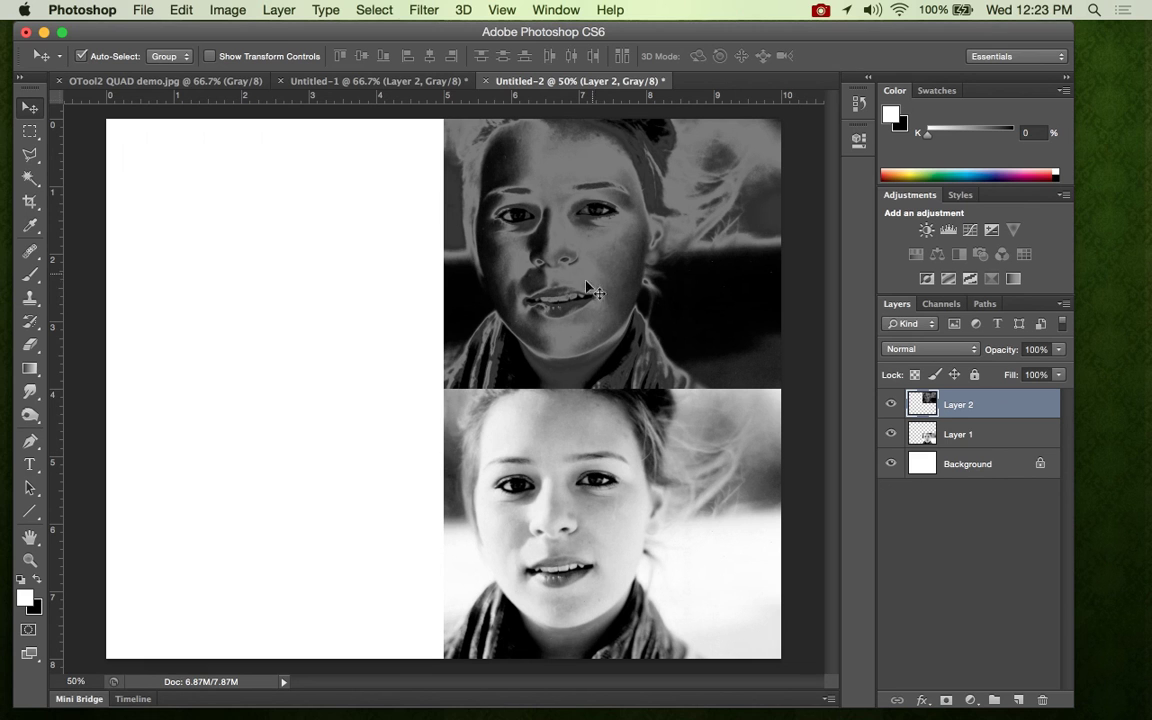
Flip the upper-right portrait vertically.
click(181, 10)
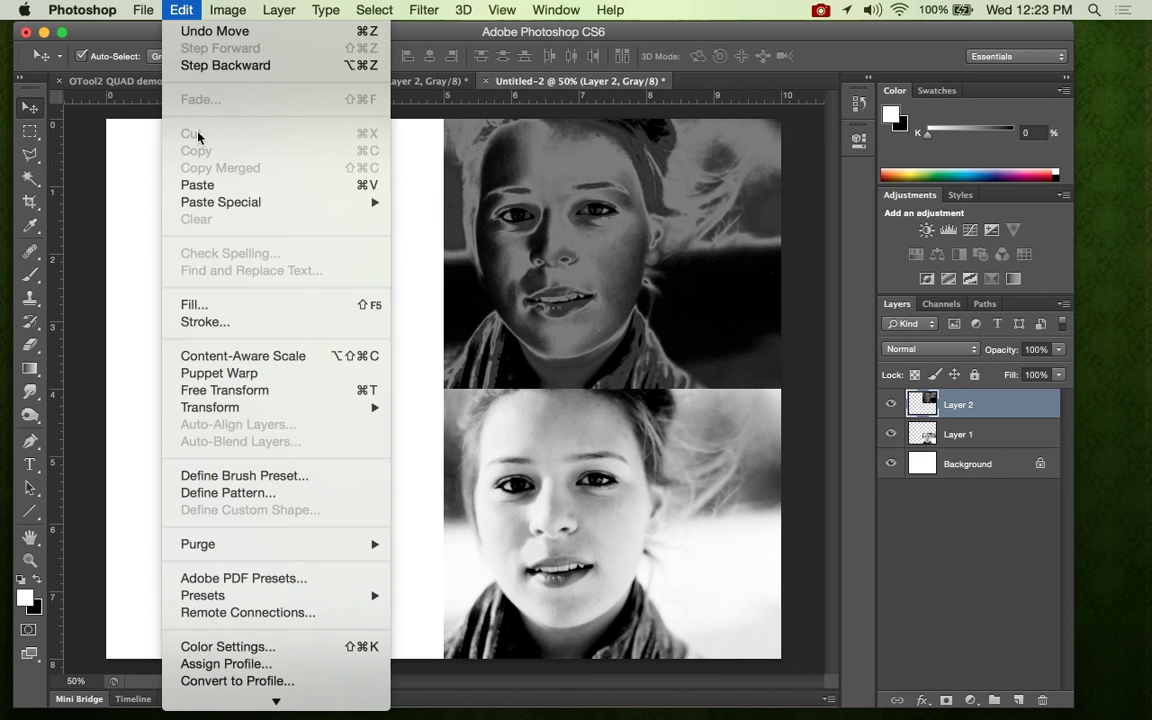
mouse_move(245, 408)
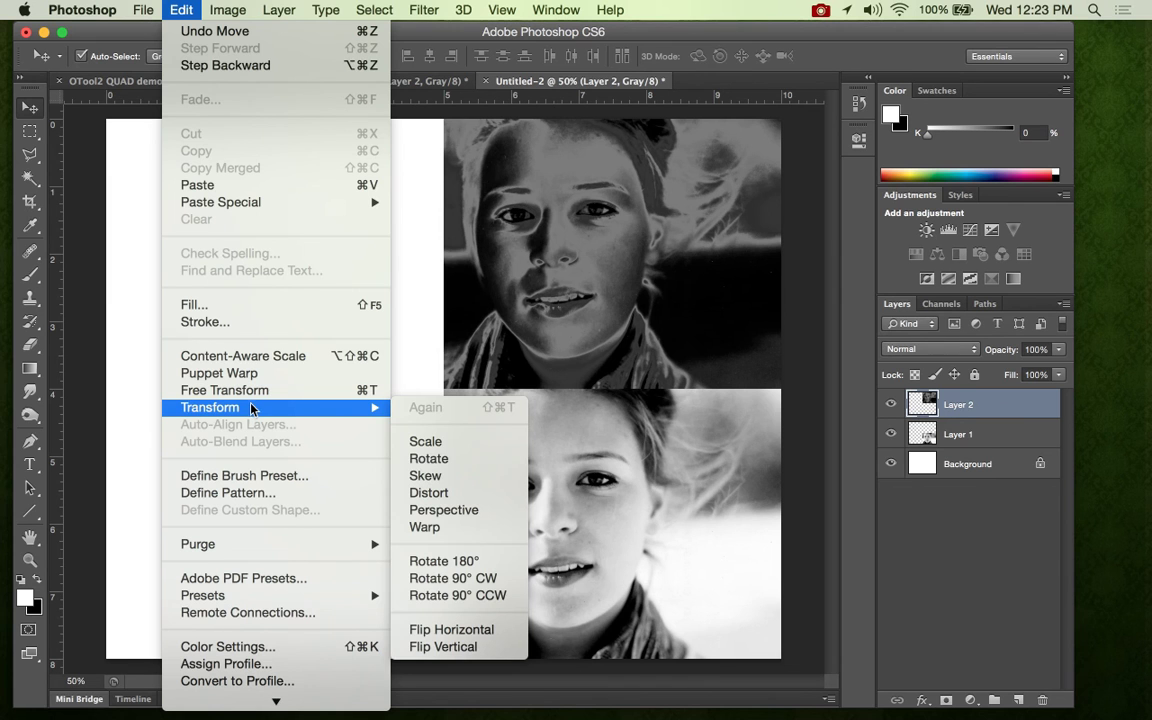
click(443, 646)
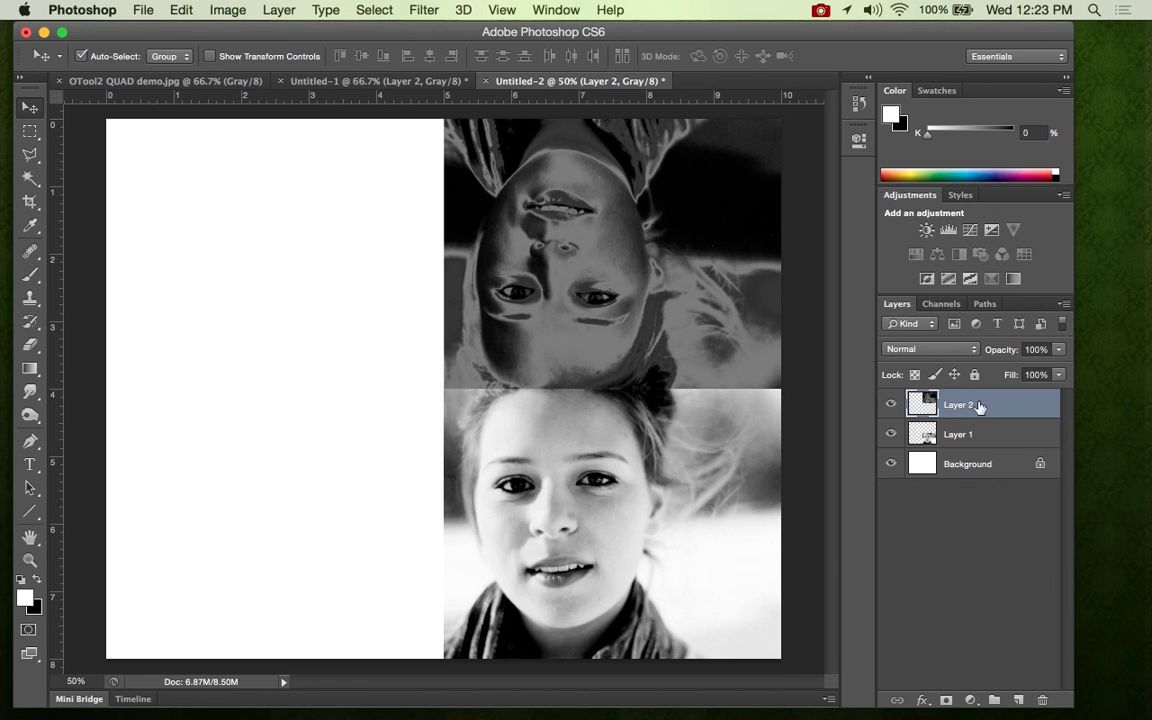
Fill the upper-left quadrant with a horizontally flipped, tonally inverted duplicate of the upper-right portrait.
key(super+j)
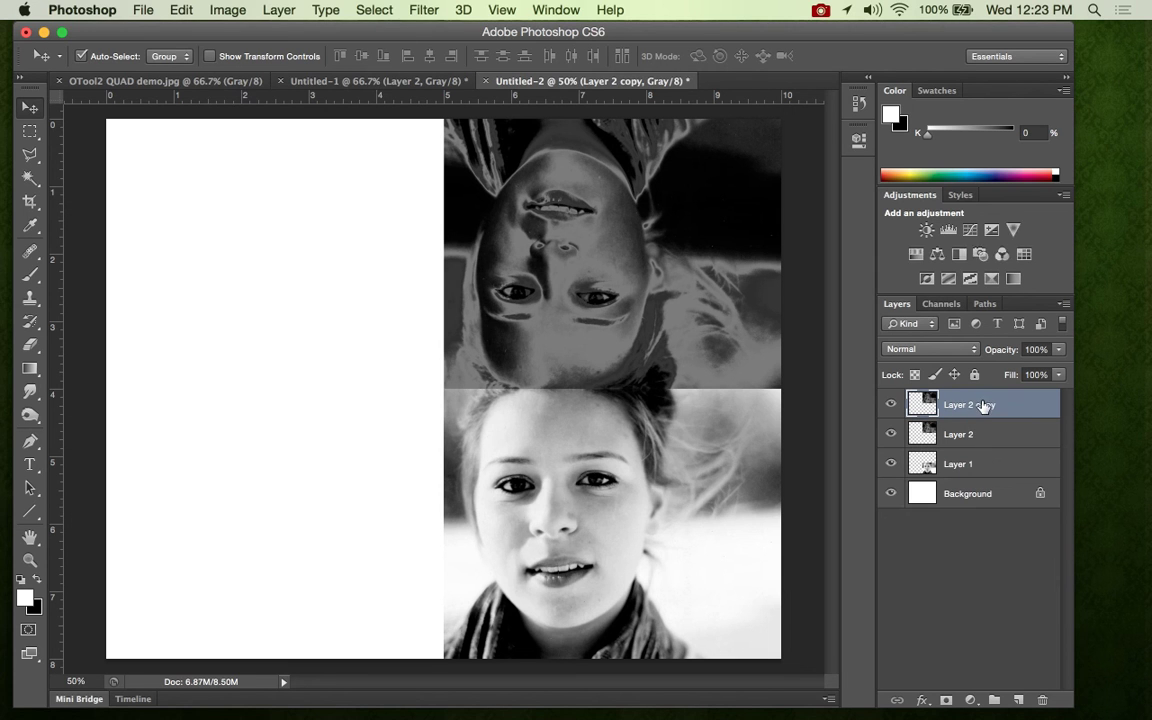
drag(591, 286, 254, 286)
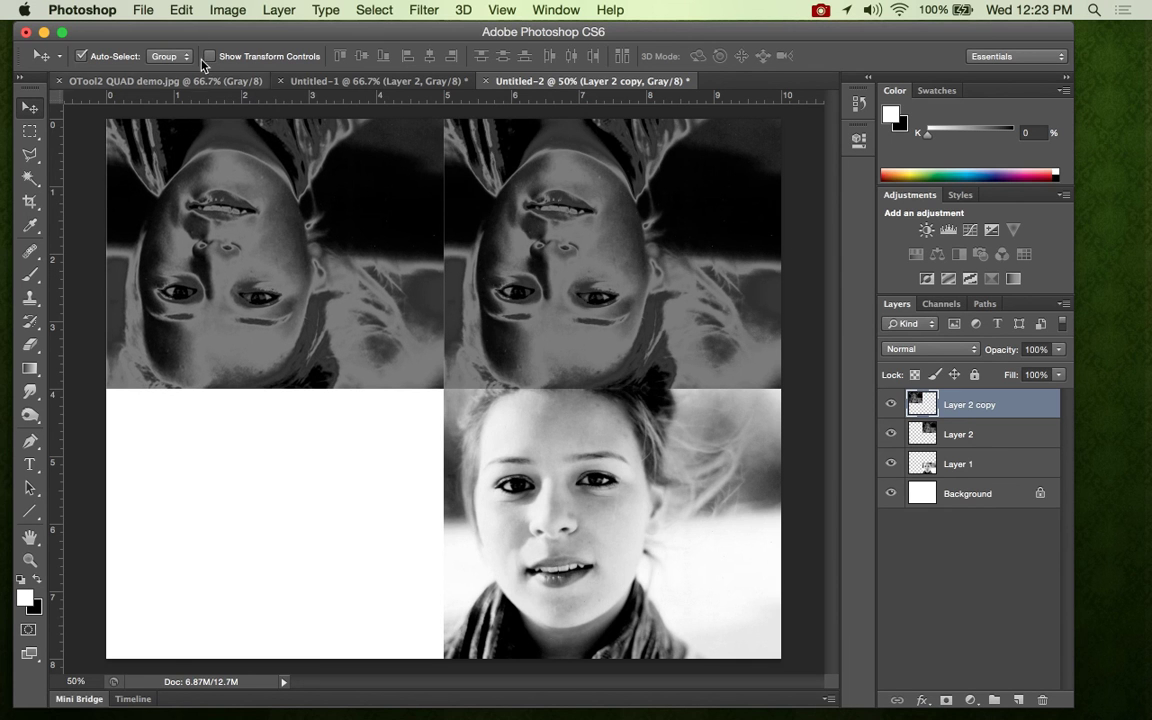
click(182, 12)
mouse_move(228, 407)
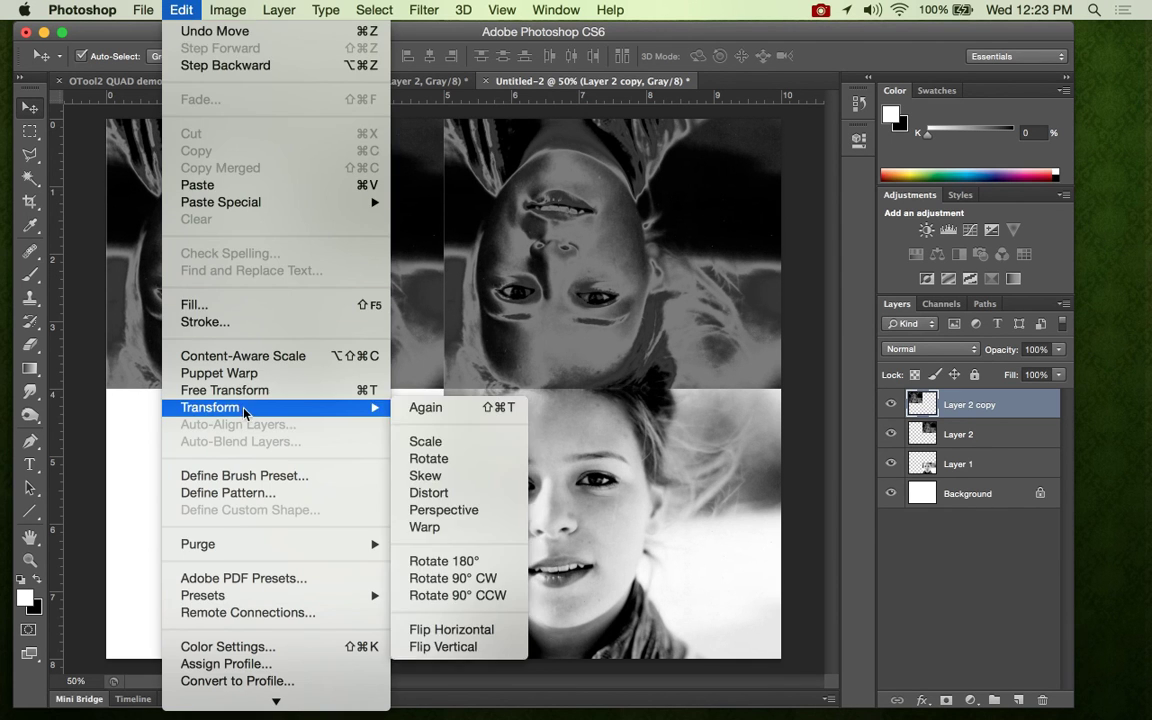
click(489, 630)
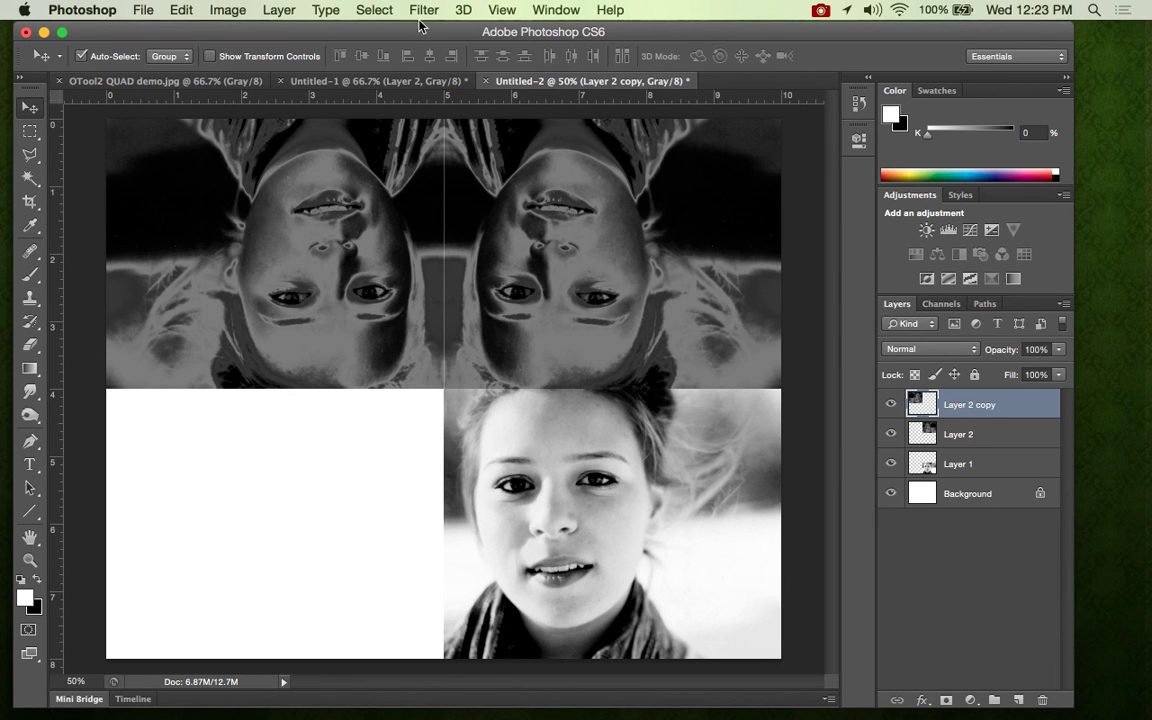
key(super+i)
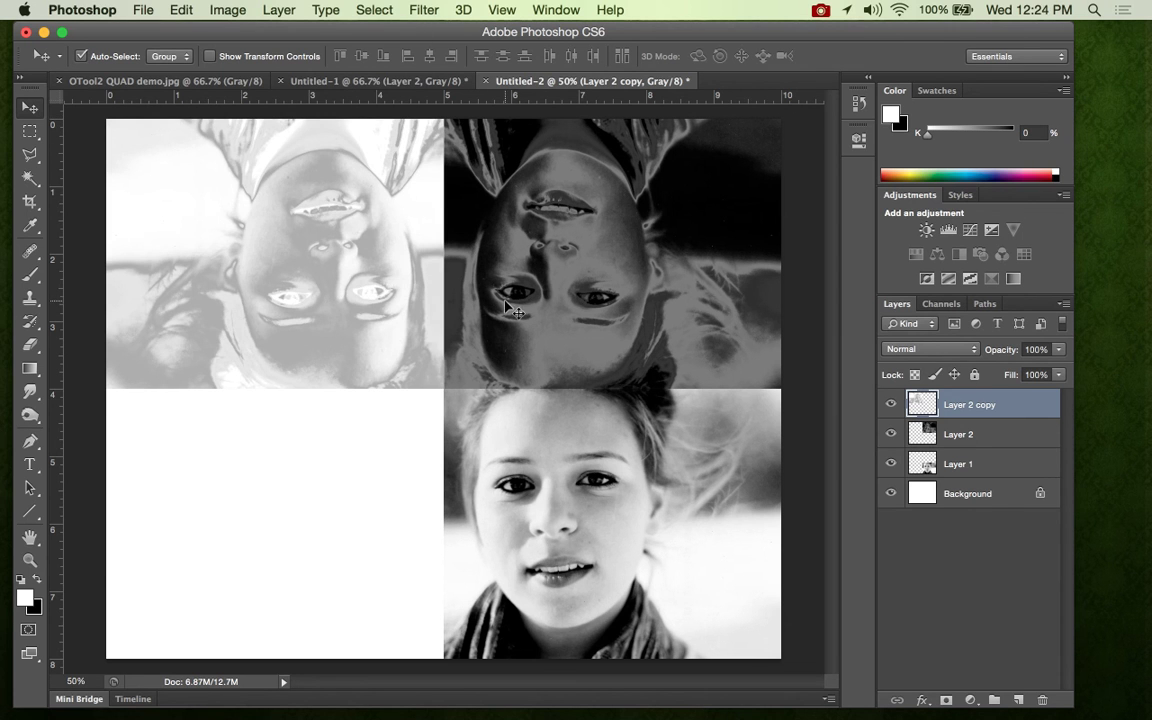
Fill the lower-left quadrant with a horizontally flipped, tonally inverted duplicate of the Layer 1 portrait.
click(940, 462)
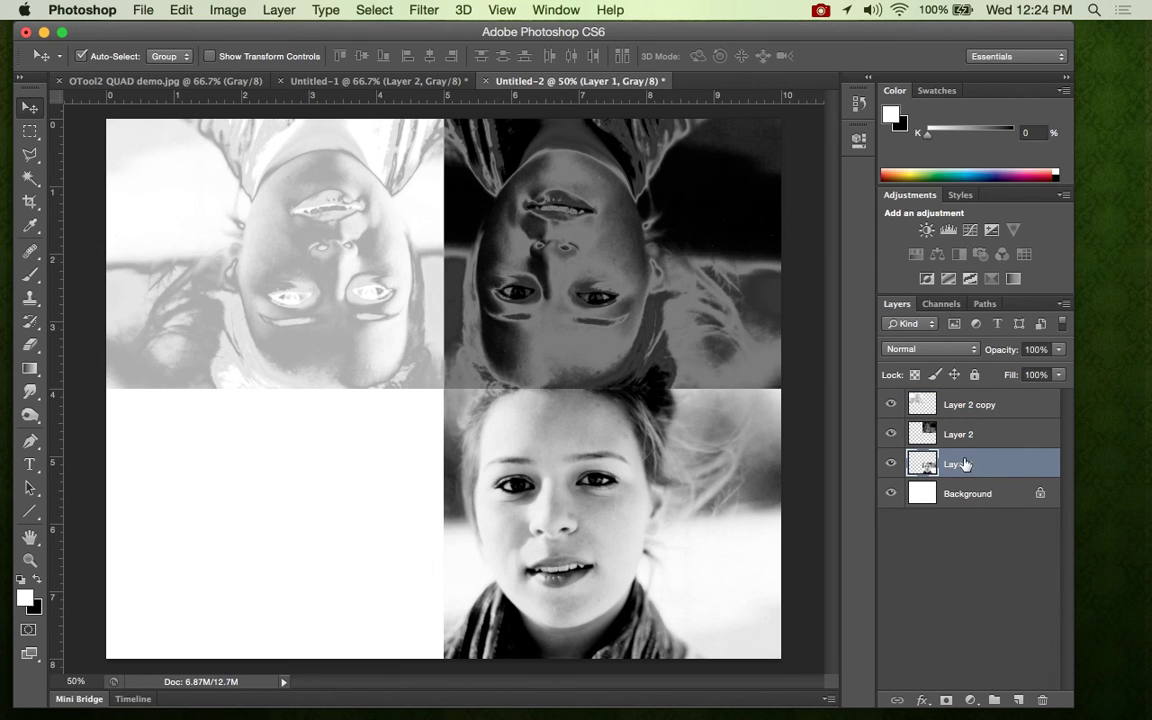
key(super+j)
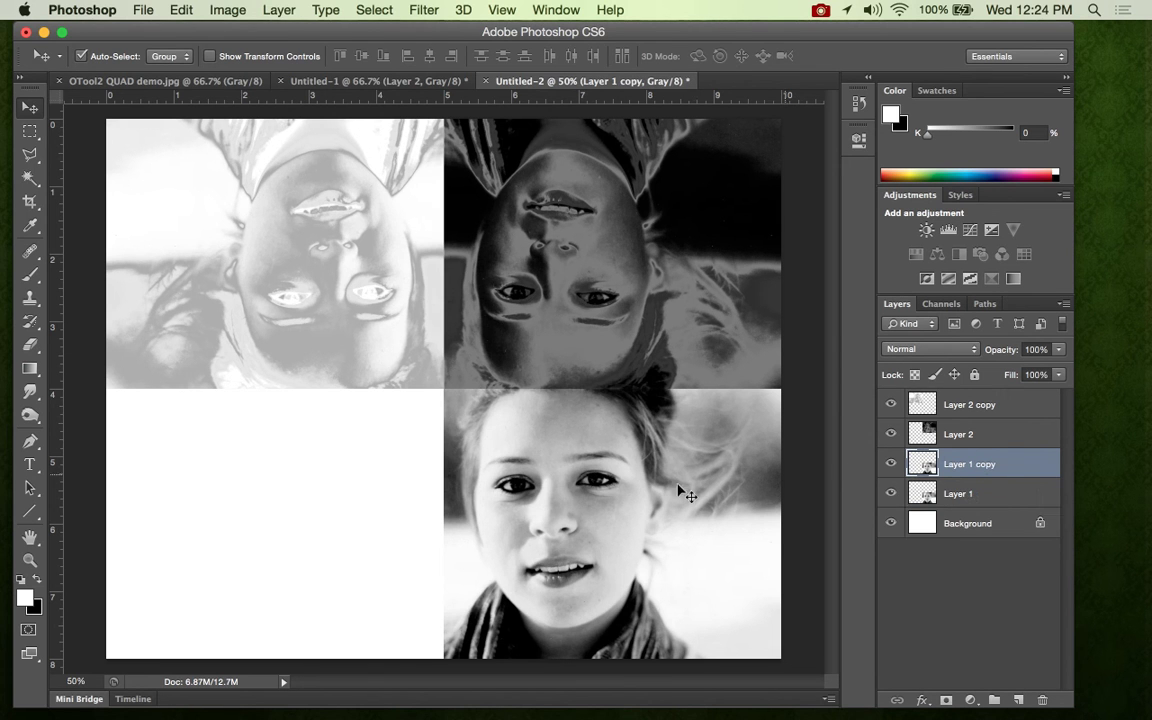
drag(504, 523, 234, 512)
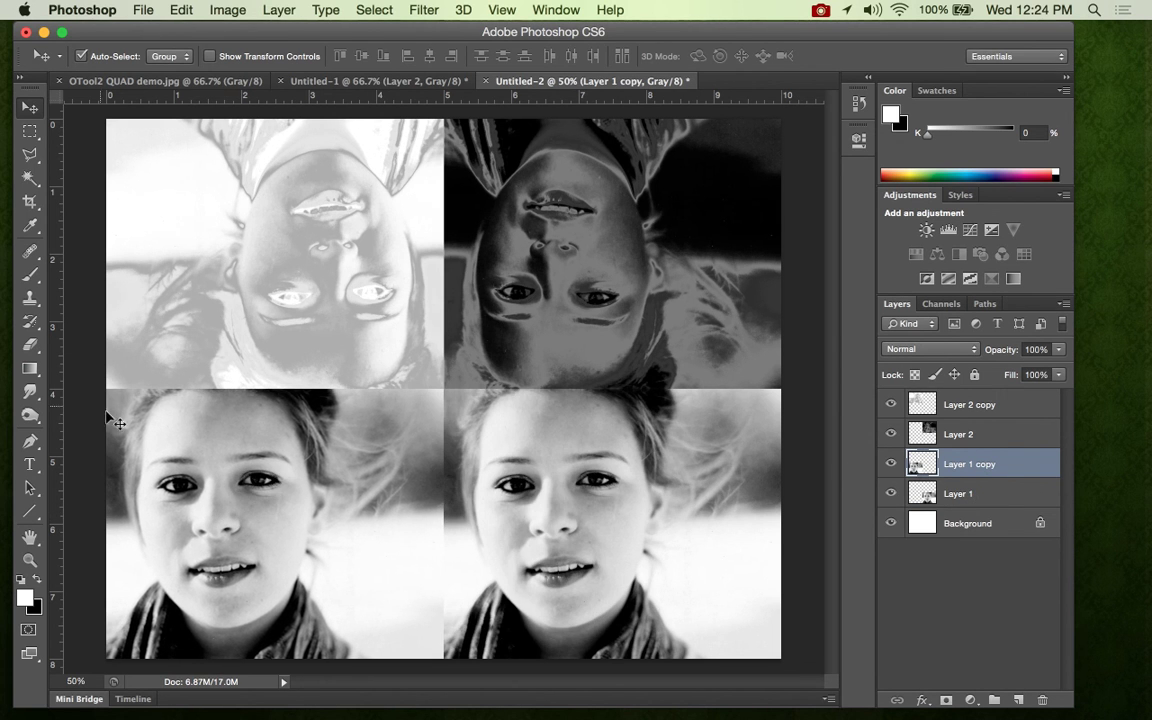
click(180, 10)
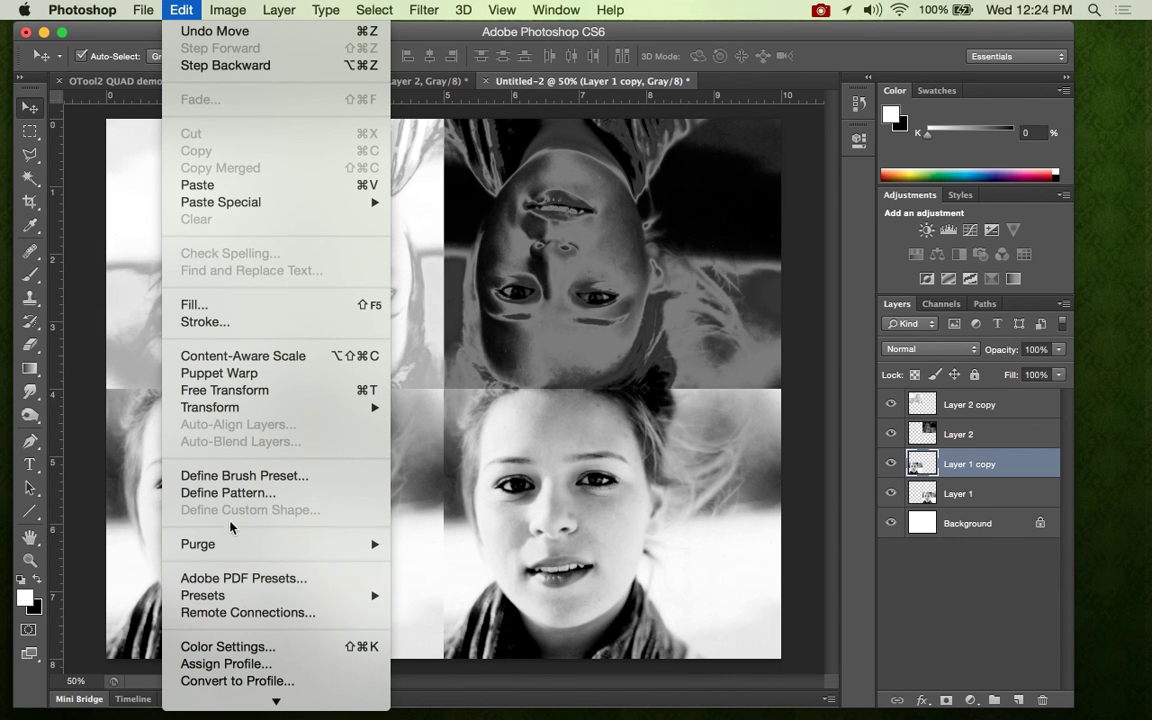
mouse_move(228, 707)
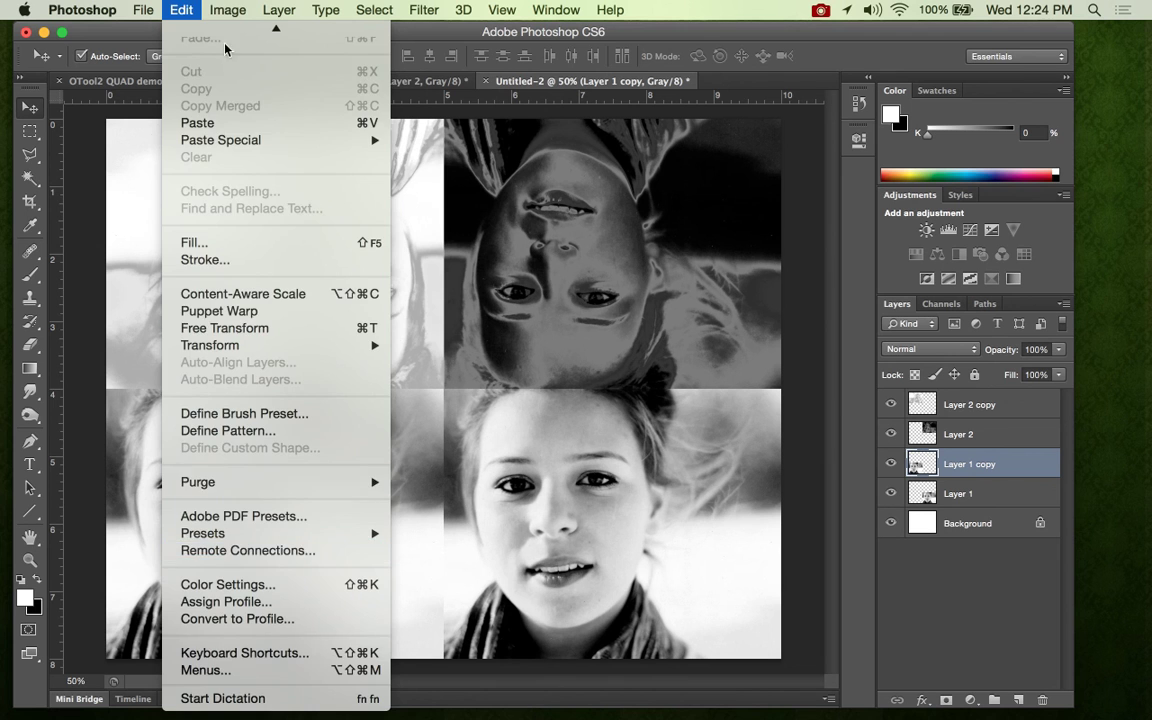
mouse_move(225, 407)
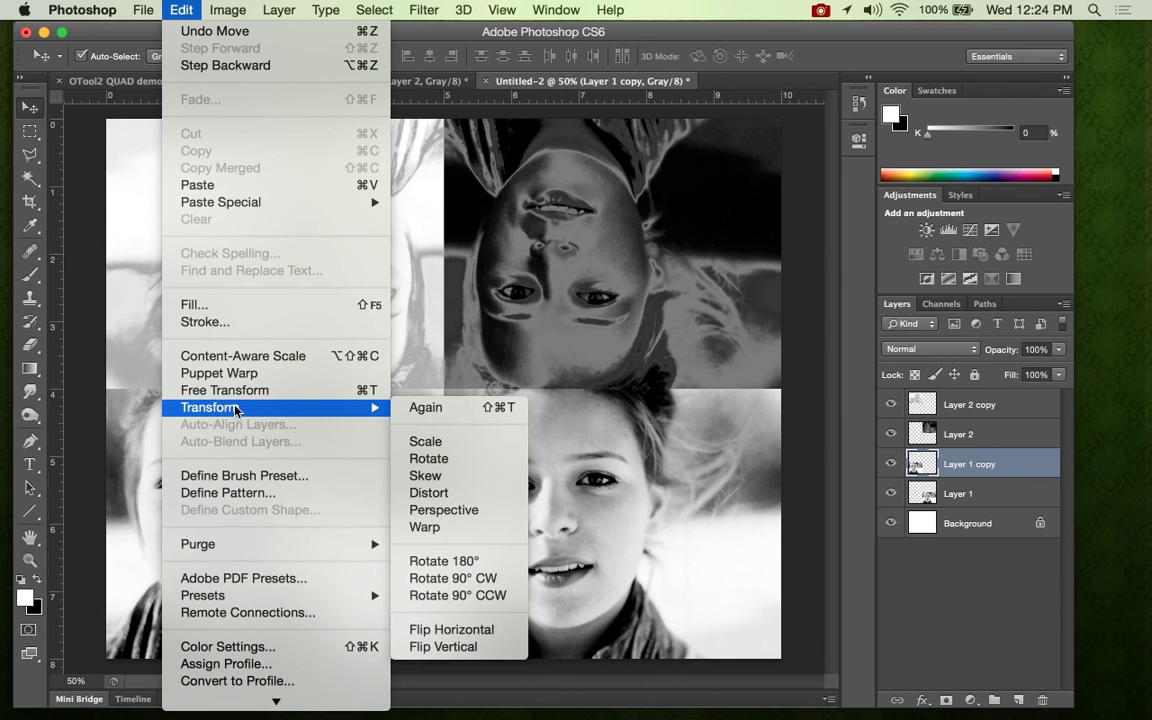
click(460, 636)
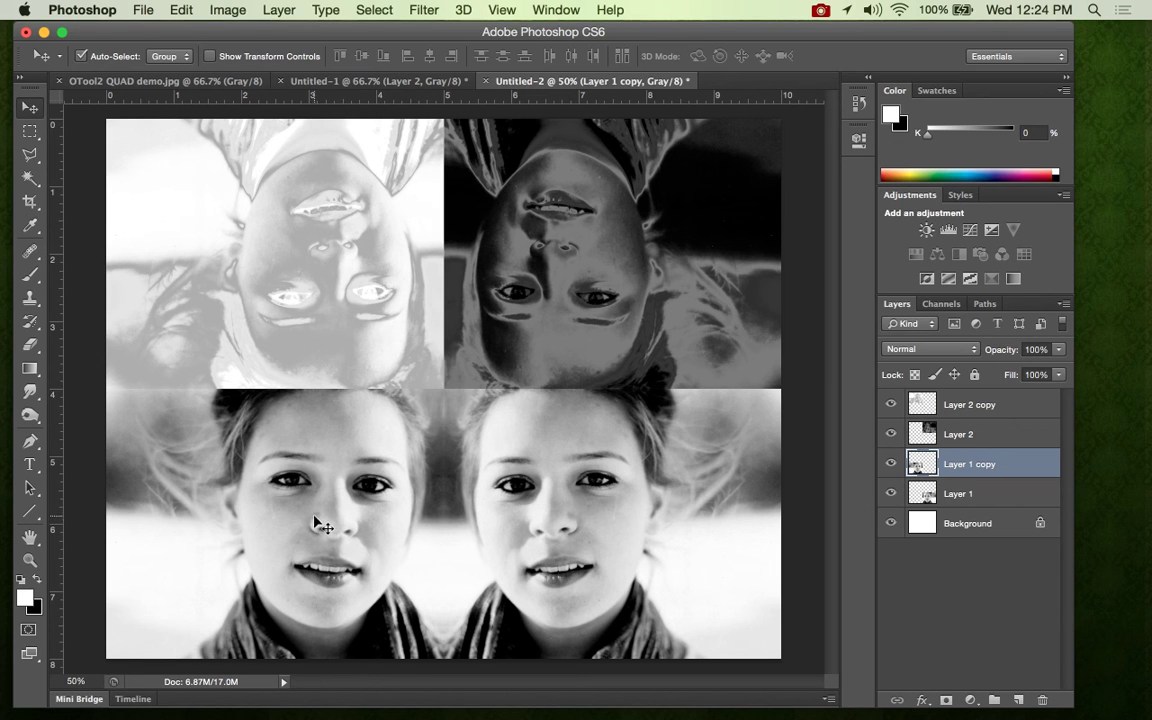
key(super+i)
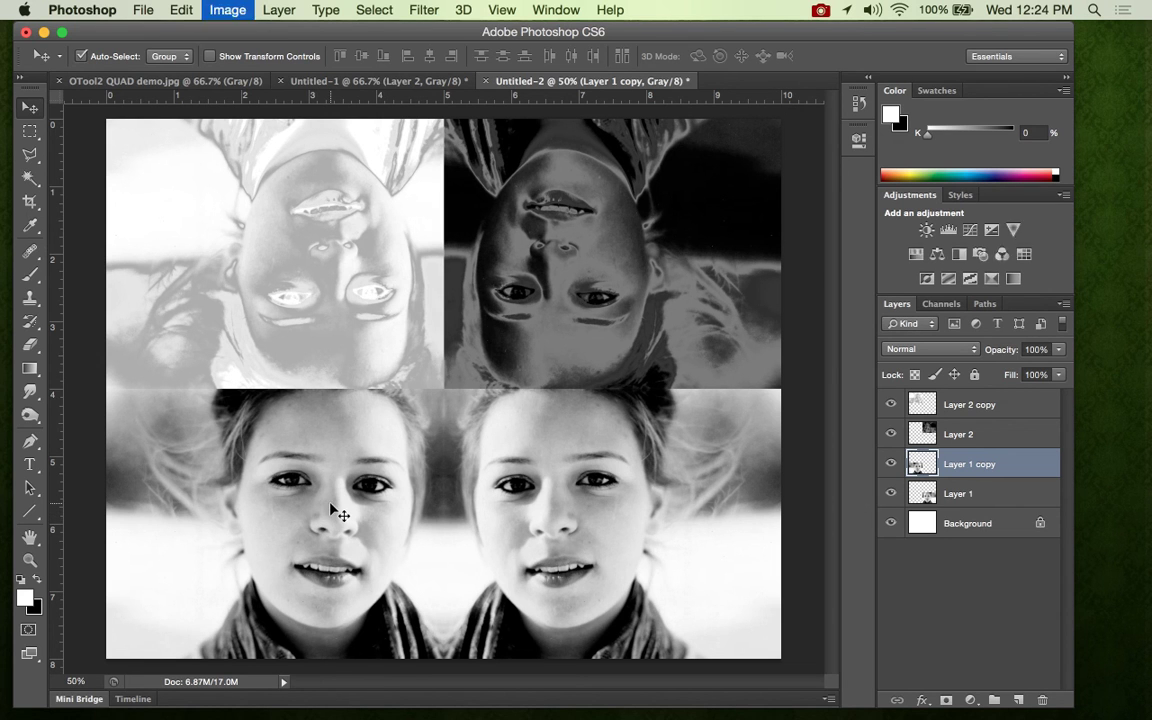